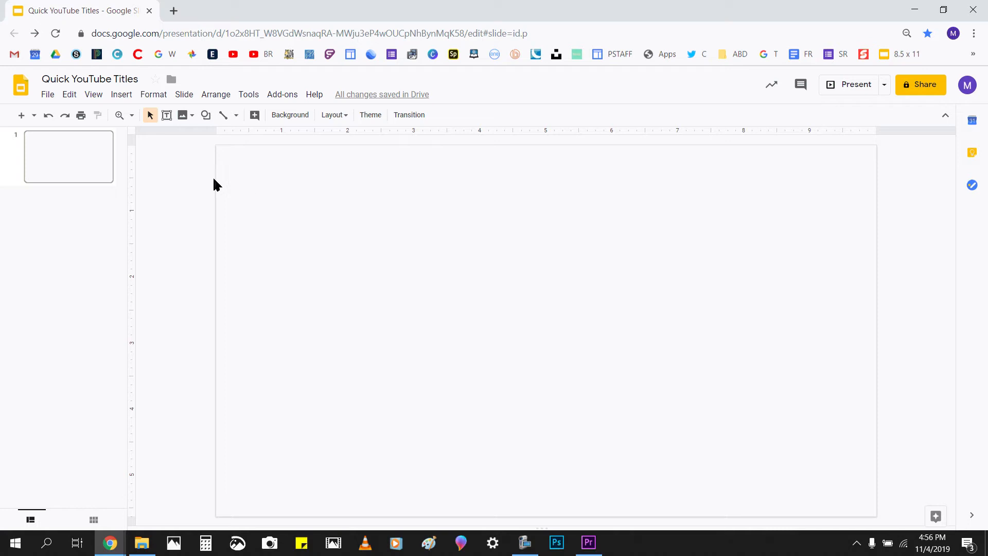
Draw a wide triangle about 7.6 inches wide and 1.7 inches tall across the upper half of the slide
left_click(205, 116)
mouse_move(232, 146)
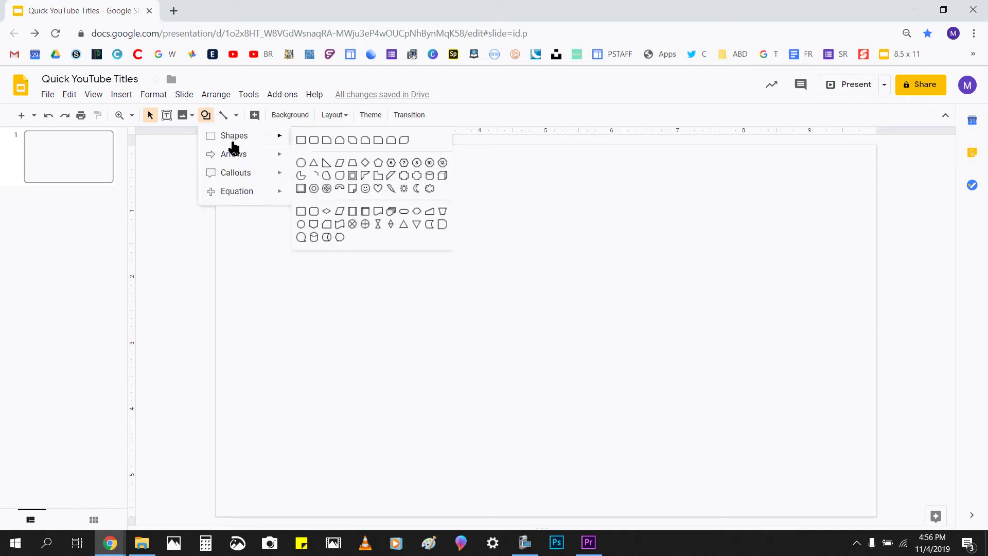
left_click(316, 165)
left_click_drag(306, 194, 810, 309)
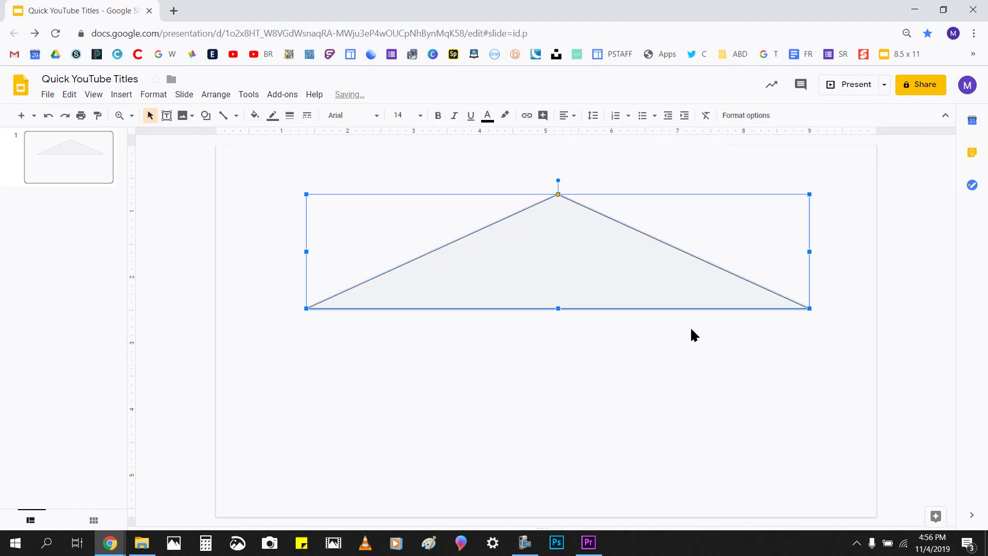
Duplicate the triangle slide and stretch the copy's triangle down to about the 4-inch ruler mark, comparing it with the original slide
left_click(70, 166)
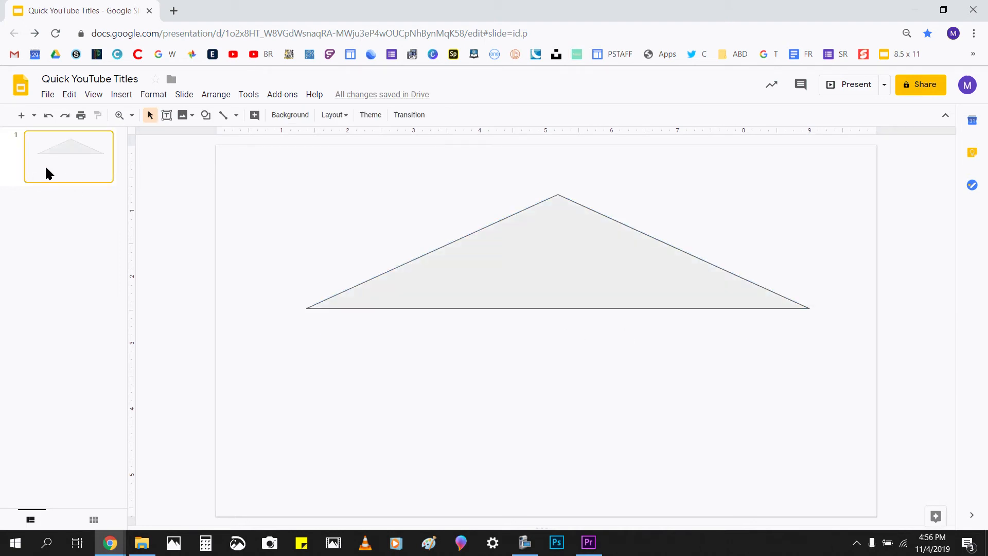
key("ctrl+d")
left_click(548, 306)
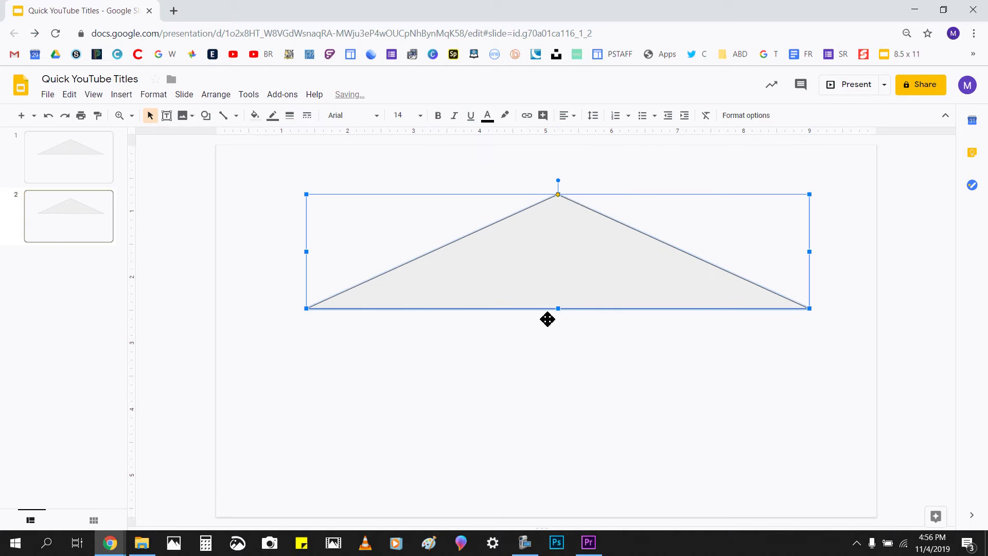
left_click_drag(558, 308, 567, 412)
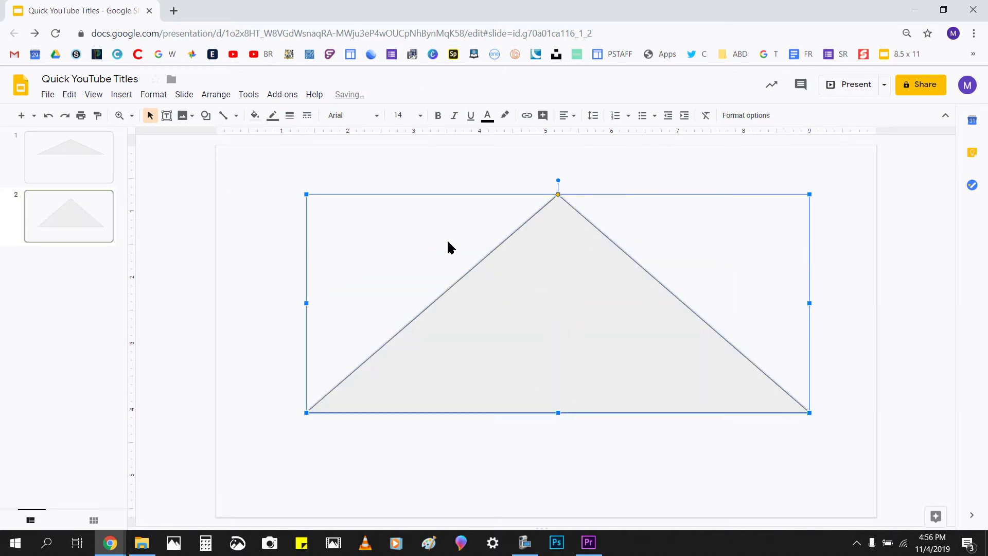
left_click(71, 192)
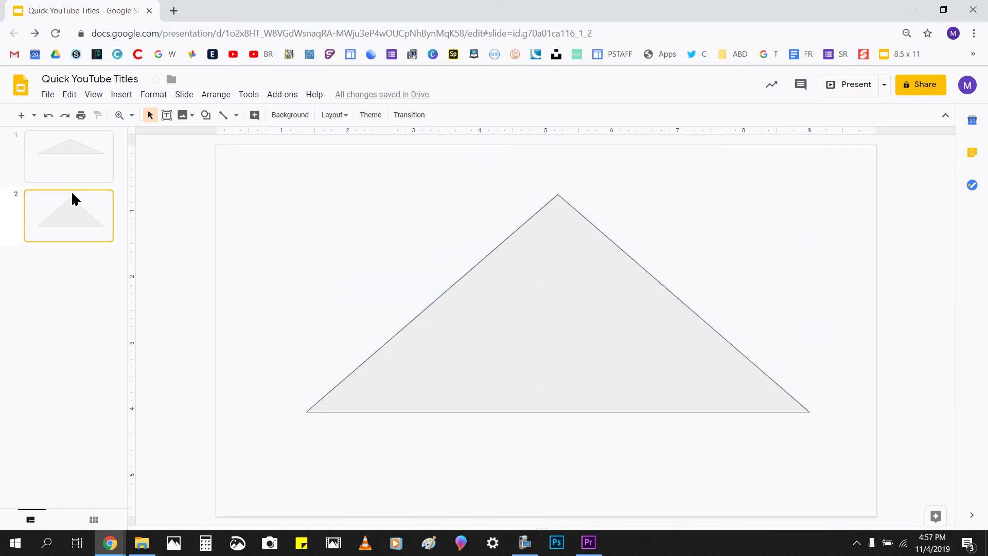
left_click(70, 165)
left_click(70, 198)
left_click(68, 172)
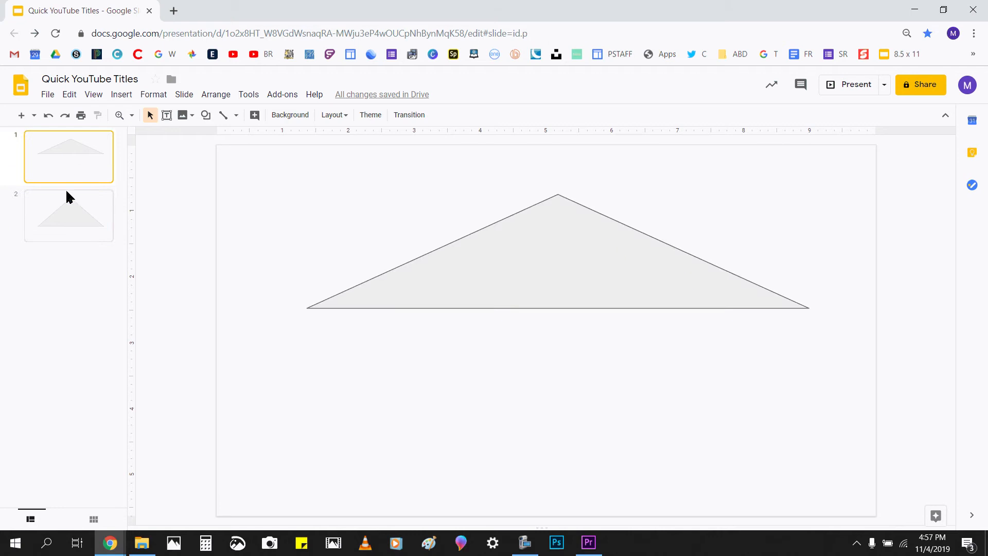
Delete the duplicate slide and the triangle on the first slide
left_click(67, 208)
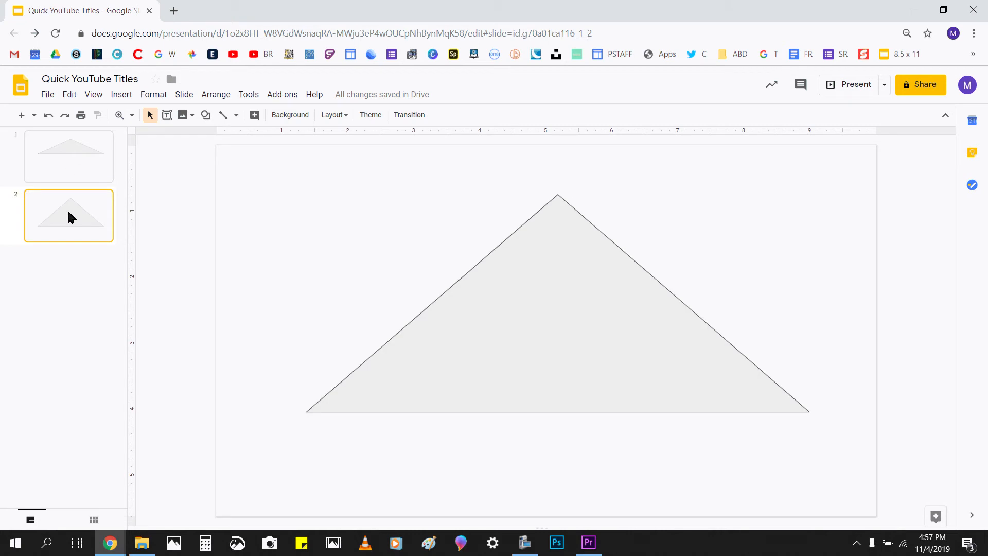
key("Delete")
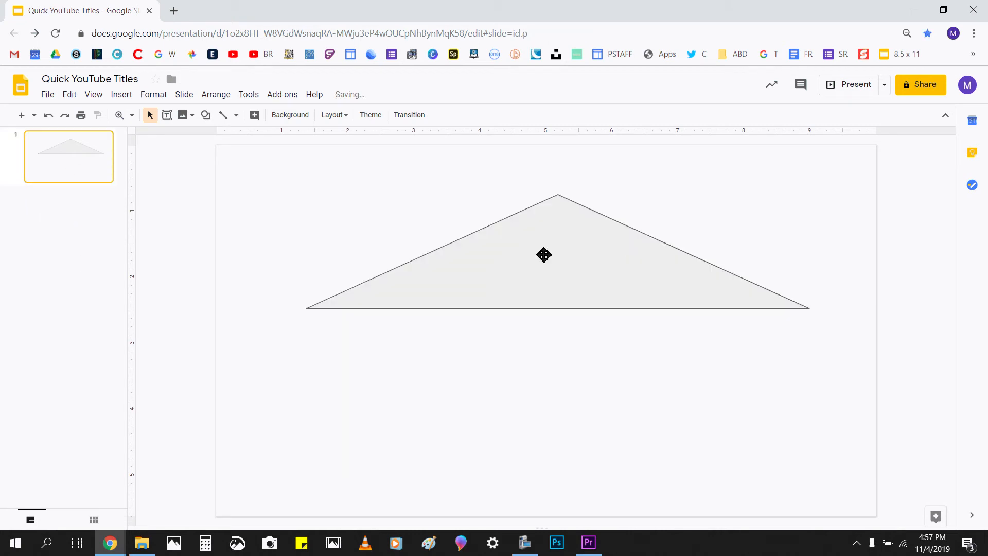
left_click(595, 261)
key("Delete")
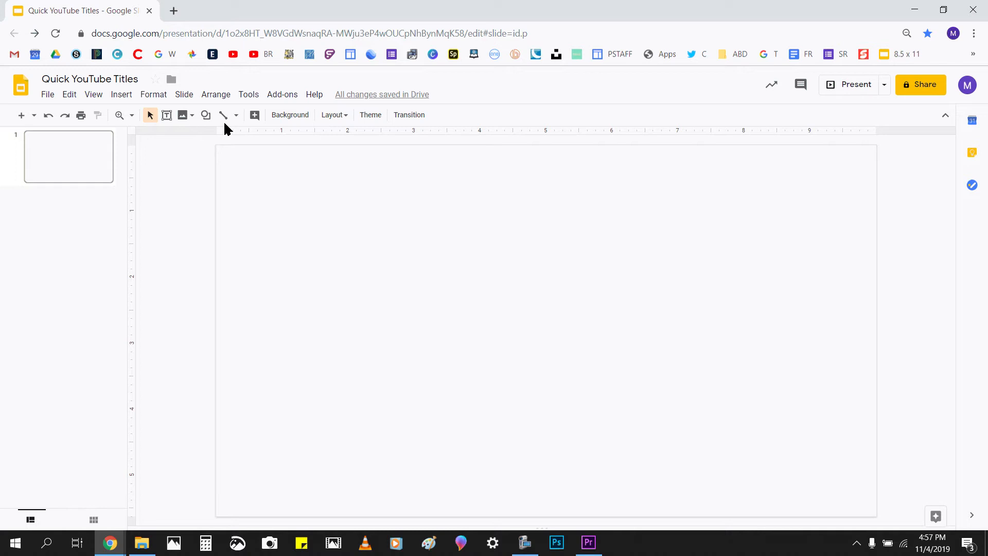
Draw a perfect circle about 2.8 inches in diameter in the upper-middle area of the blank slide
left_click(206, 114)
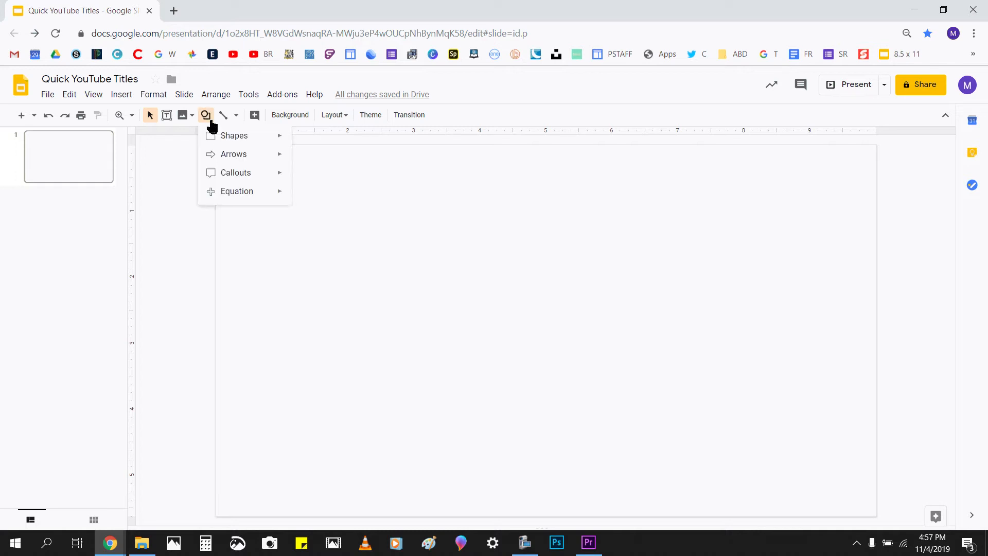
mouse_move(239, 136)
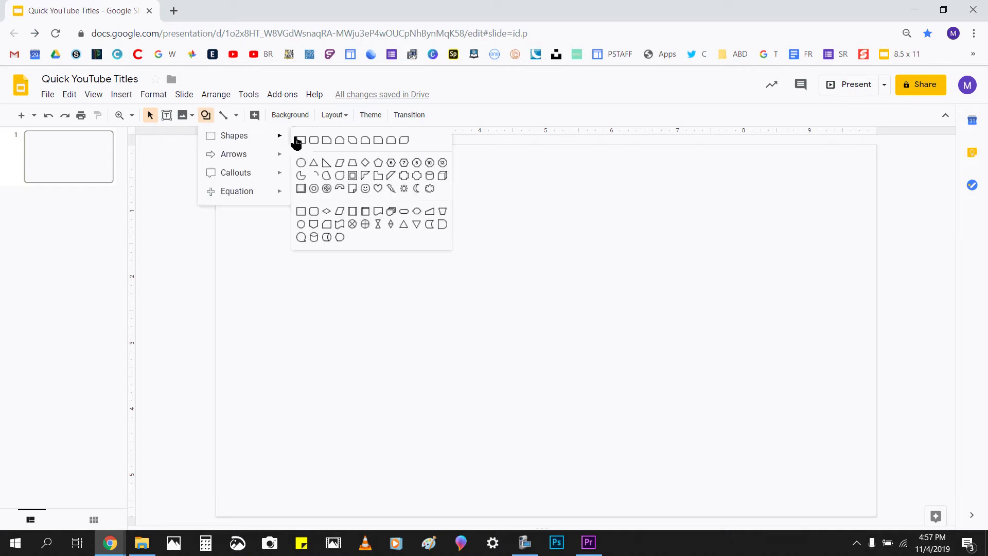
left_click(302, 164)
left_click_drag(348, 179, 439, 364)
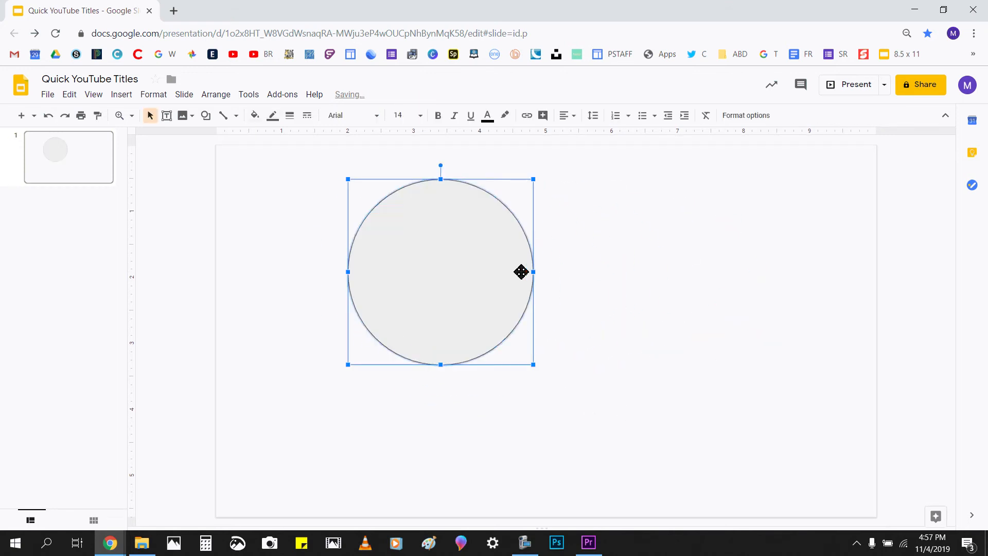
Give the circle a solid yellow-orange fill and a 12px dark blue border, and delete the styled circle
left_click(253, 117)
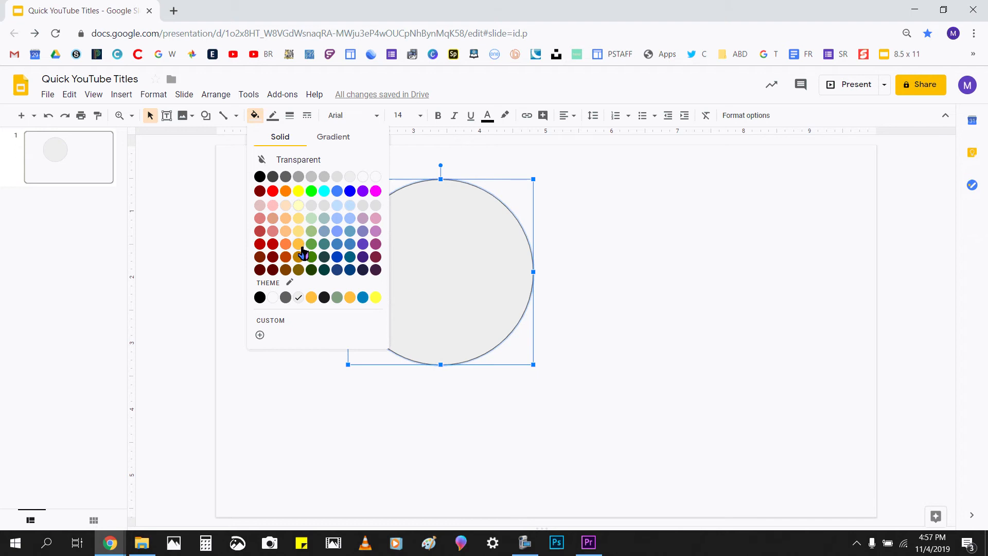
left_click(301, 246)
left_click(273, 116)
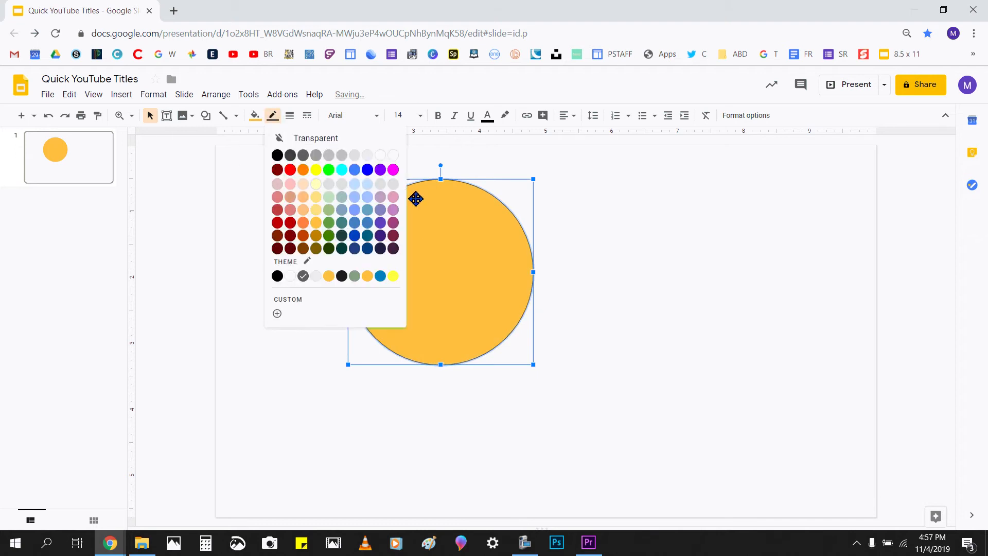
left_click(359, 247)
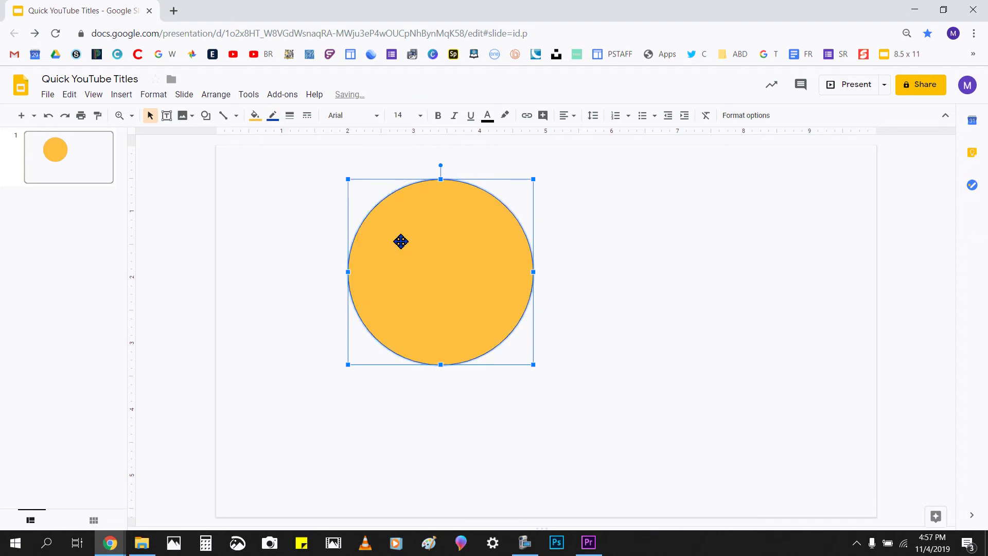
left_click(292, 117)
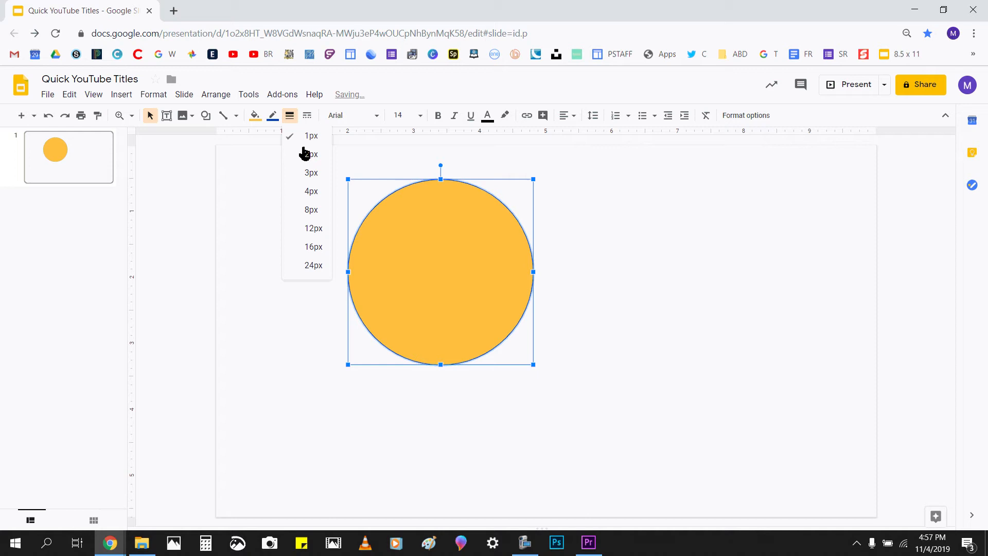
left_click(307, 227)
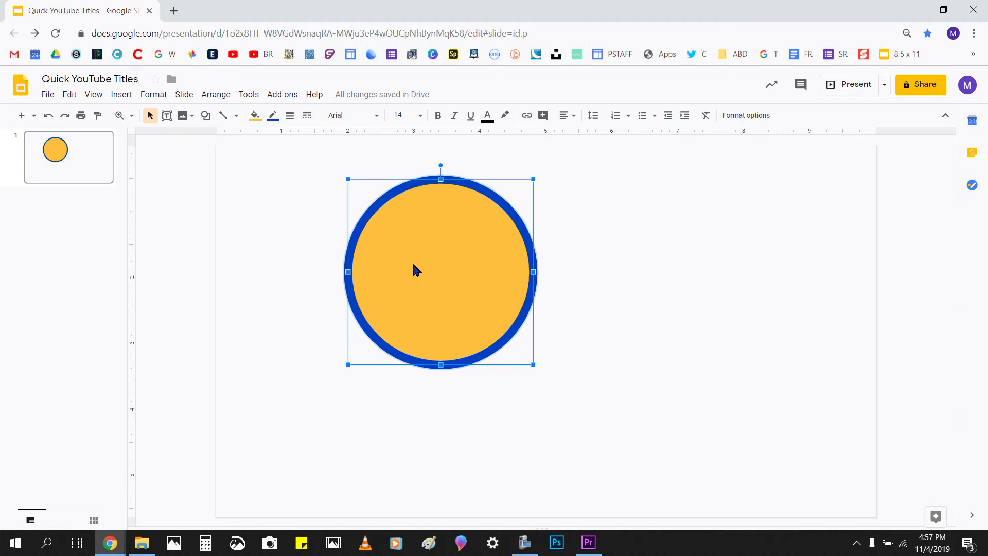
key("Delete")
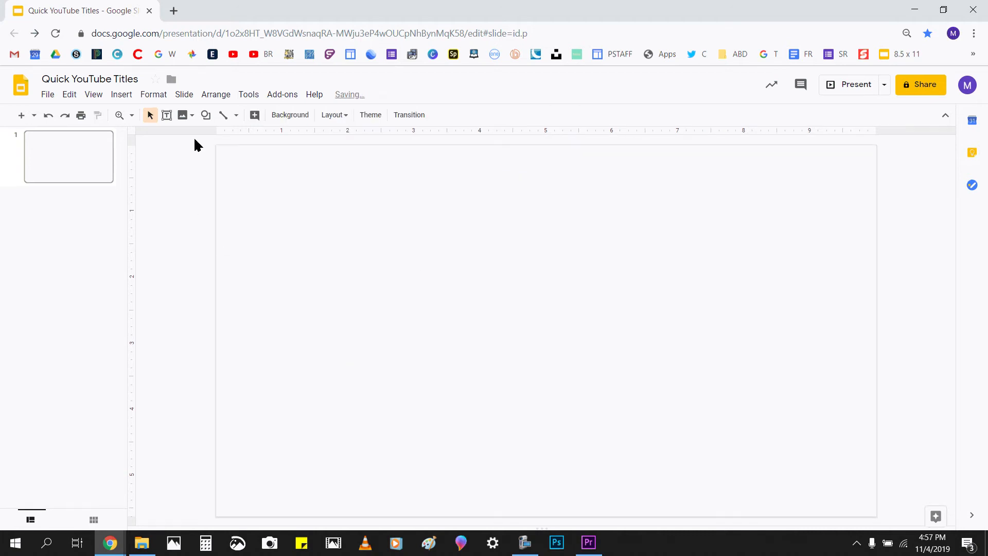
left_click(211, 116)
mouse_move(239, 136)
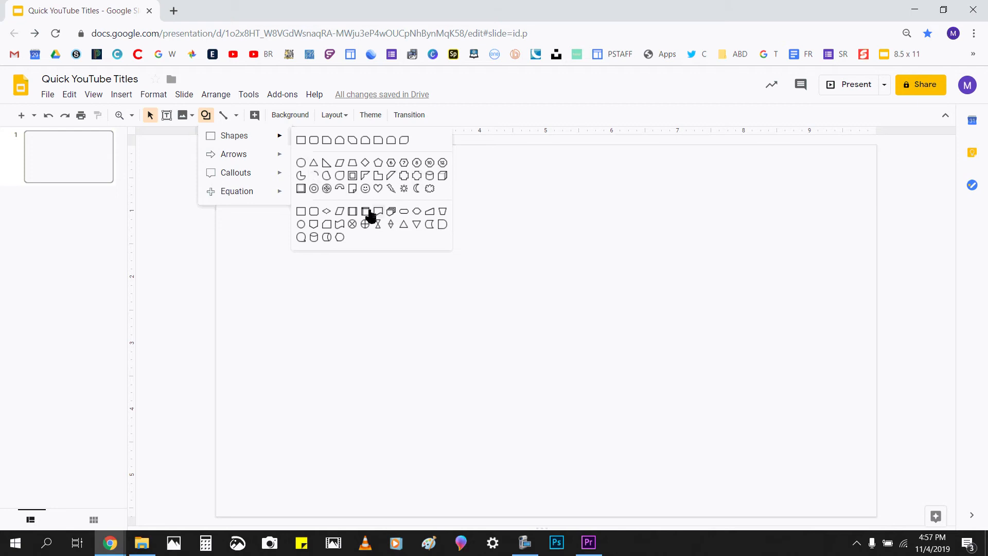
mouse_move(273, 160)
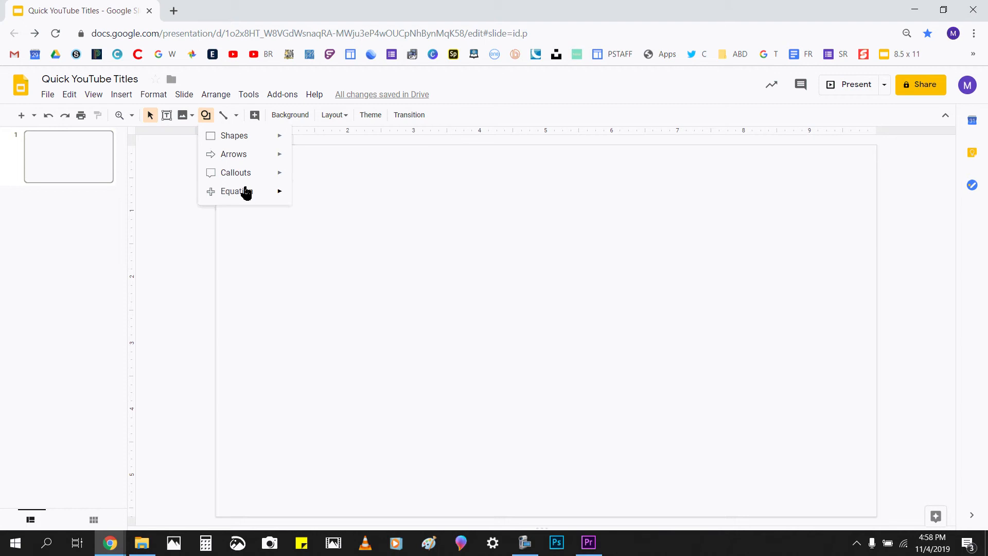
Draw a closed irregular polygon with a notch in its upper edge on the slide using the Polyline tool
mouse_move(246, 192)
left_click(237, 116)
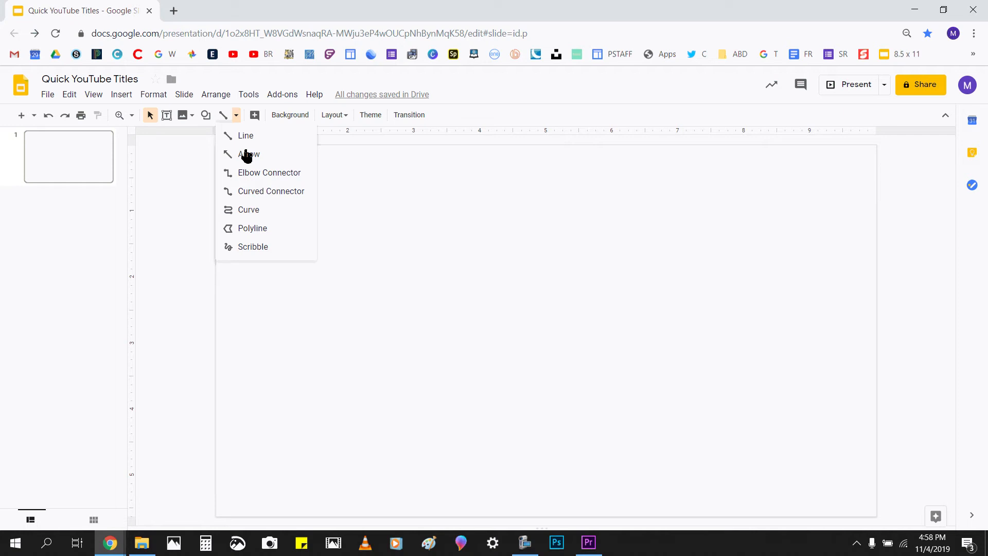
left_click(253, 229)
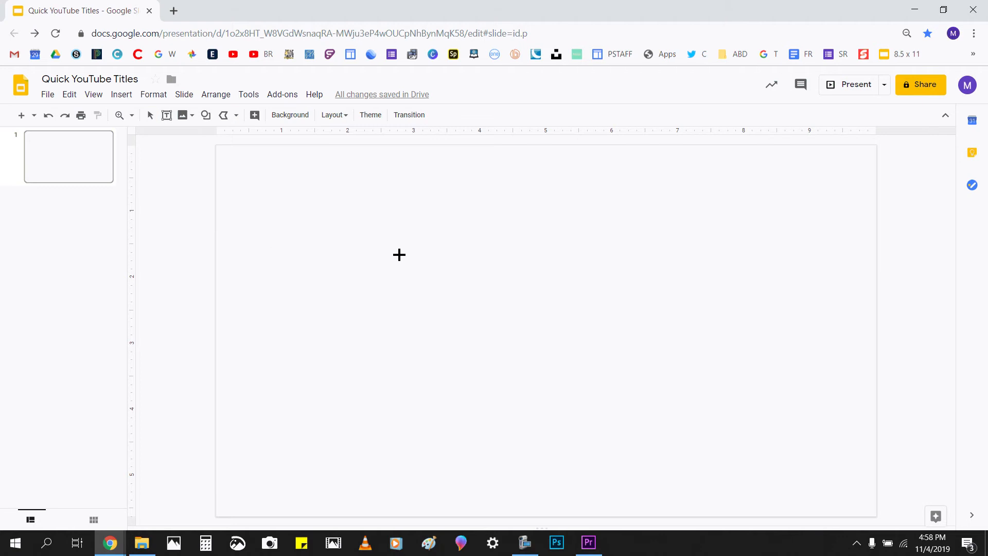
left_click(297, 231)
left_click(315, 363)
left_click(469, 385)
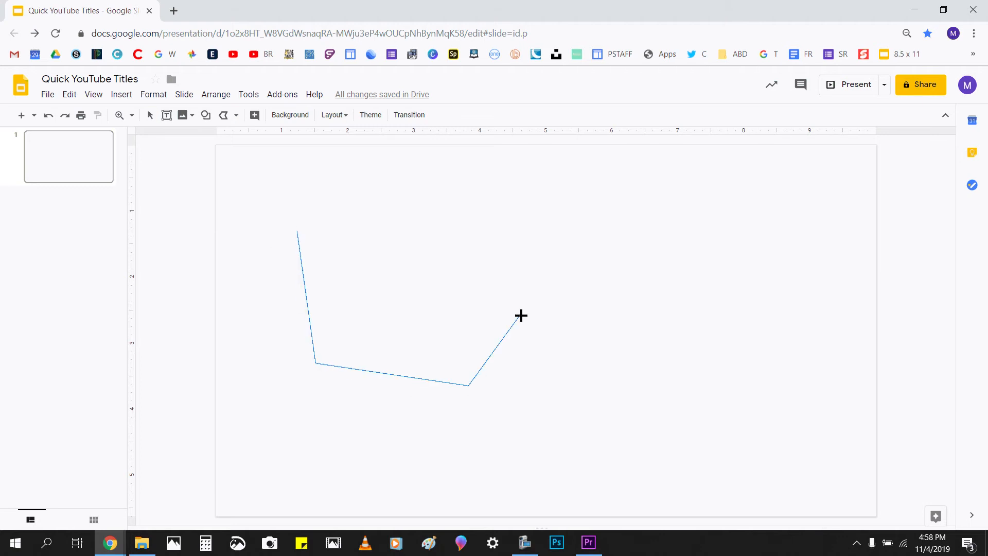
left_click(518, 313)
left_click(539, 228)
left_click(556, 174)
left_click(400, 217)
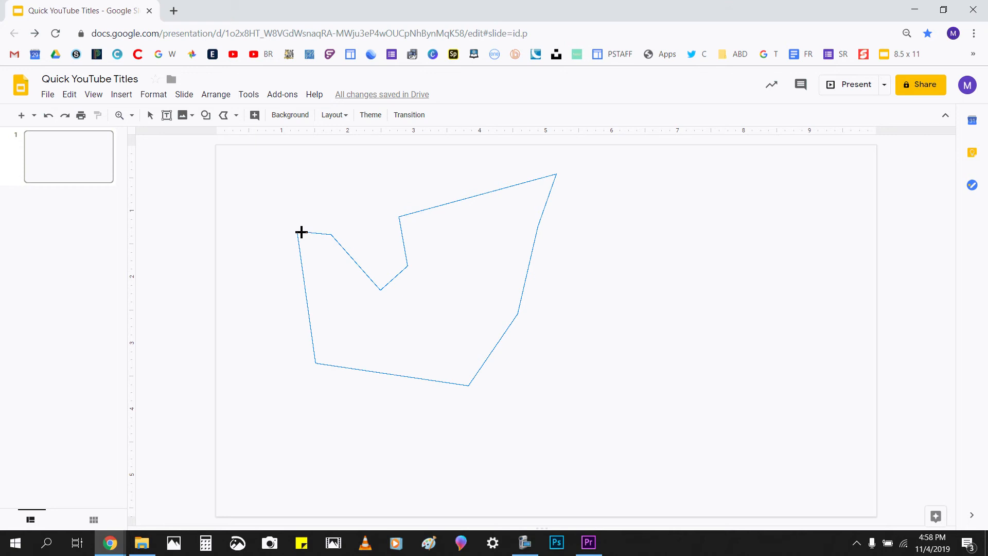
left_click(298, 232)
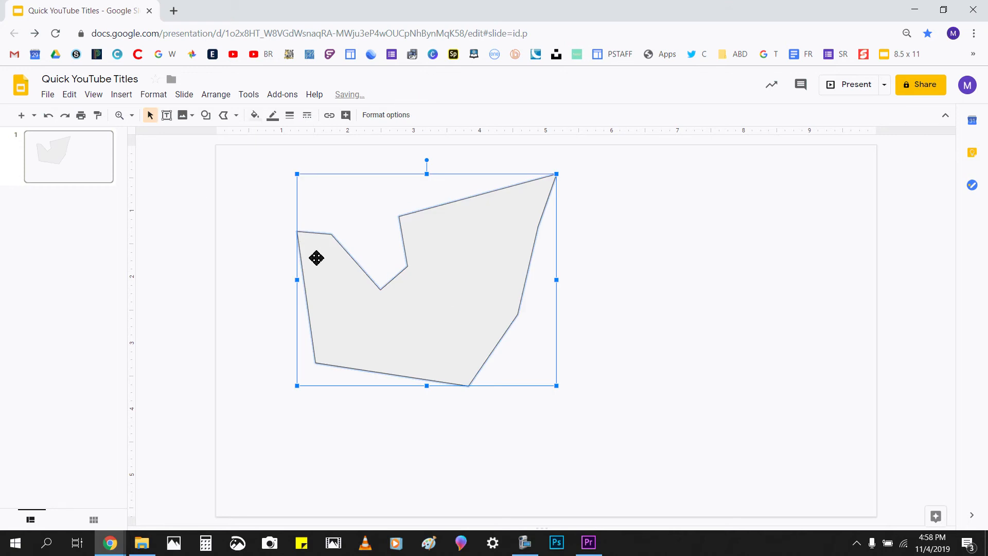
Move the irregular polygon toward the middle of the slide and delete it
left_click_drag(462, 291, 591, 299)
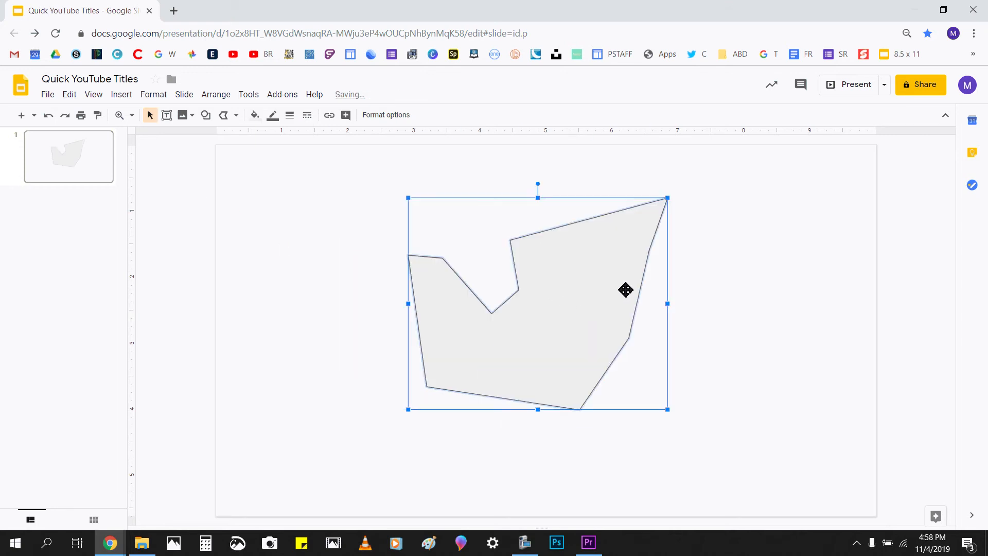
key("Delete")
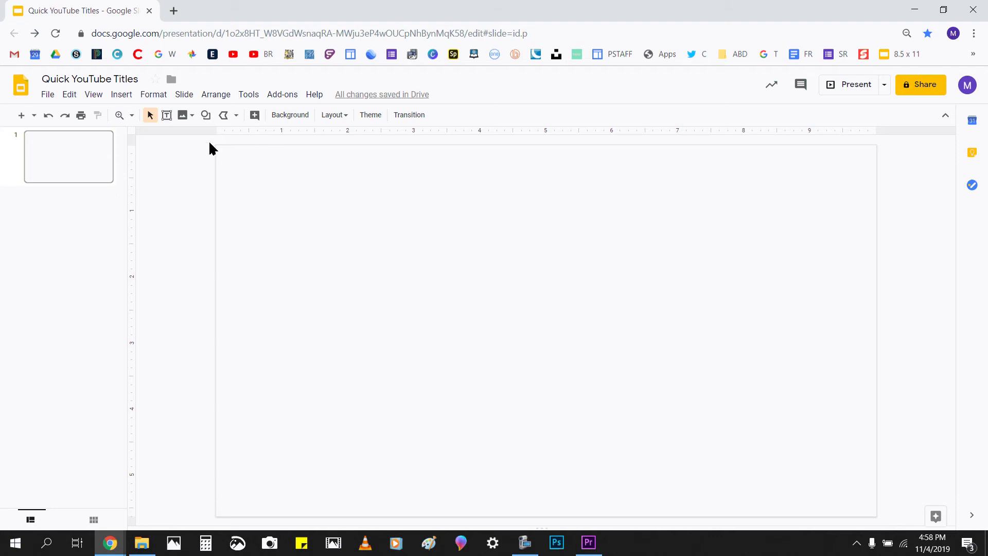
Insert the image cr2 from the computer's Desktop folder and place it on the right half of the slide
left_click(195, 116)
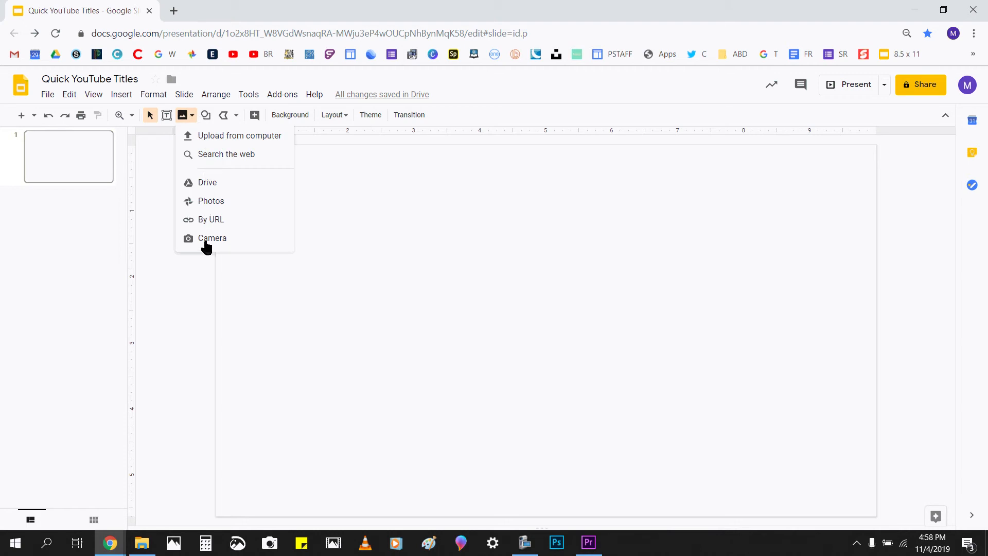
left_click(221, 138)
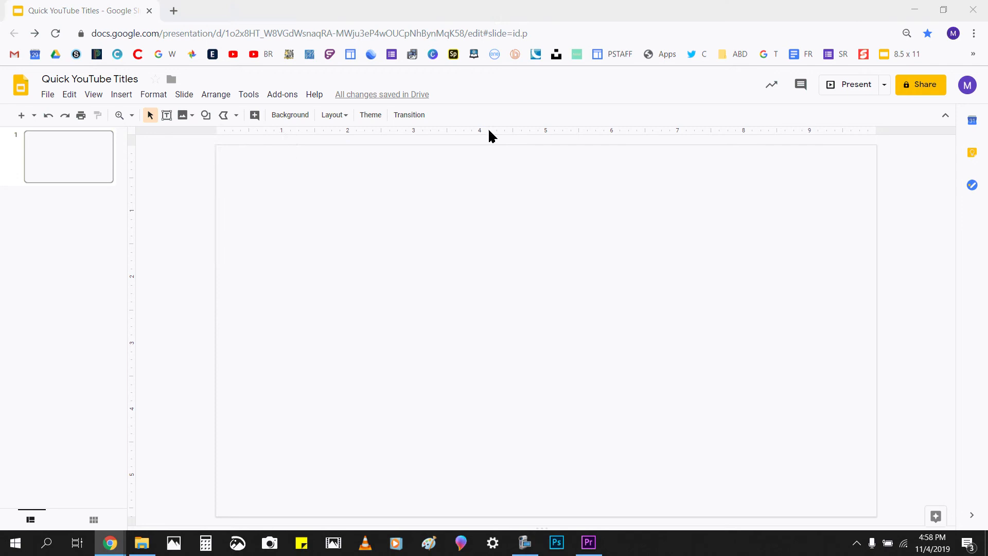
scroll(323, 175, "down", 3)
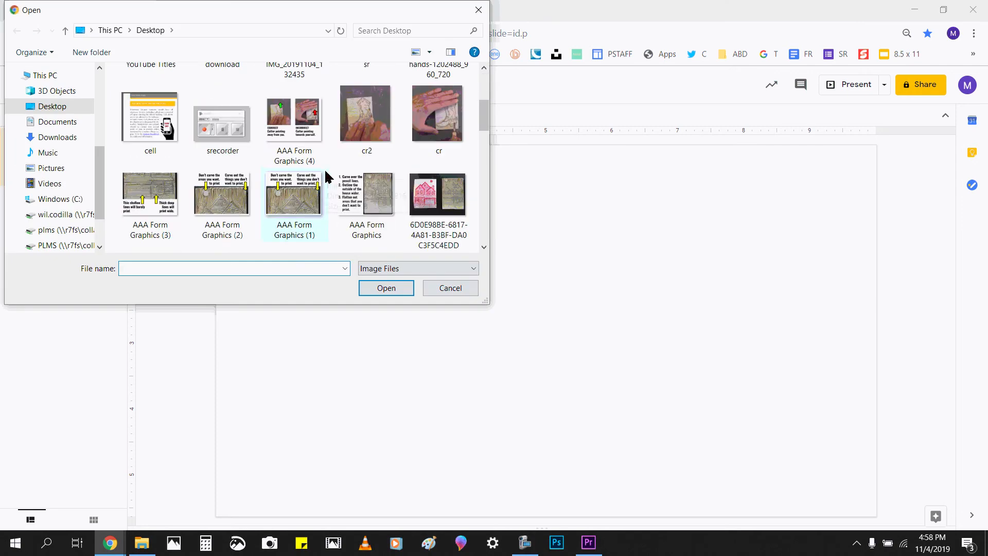
double_click(366, 185)
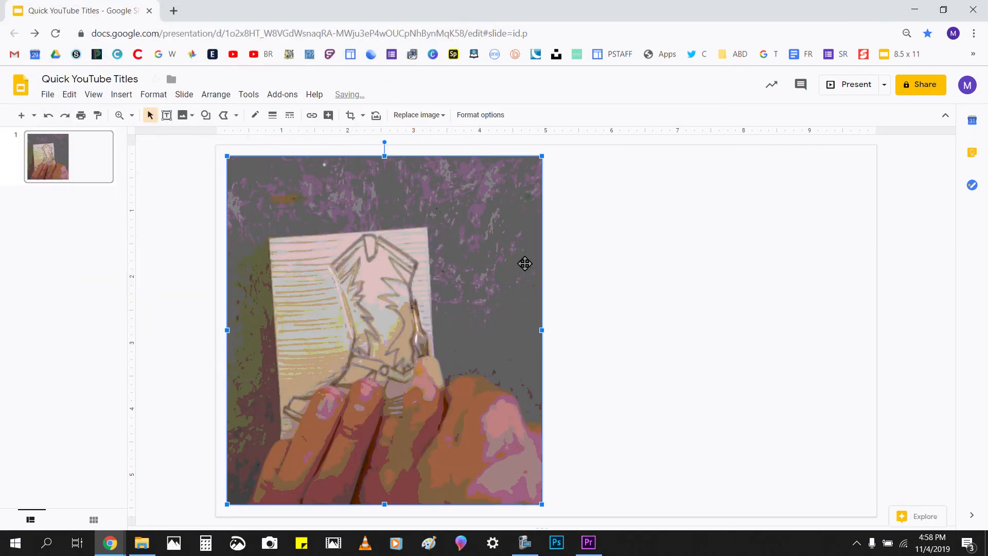
left_click_drag(355, 288, 685, 288)
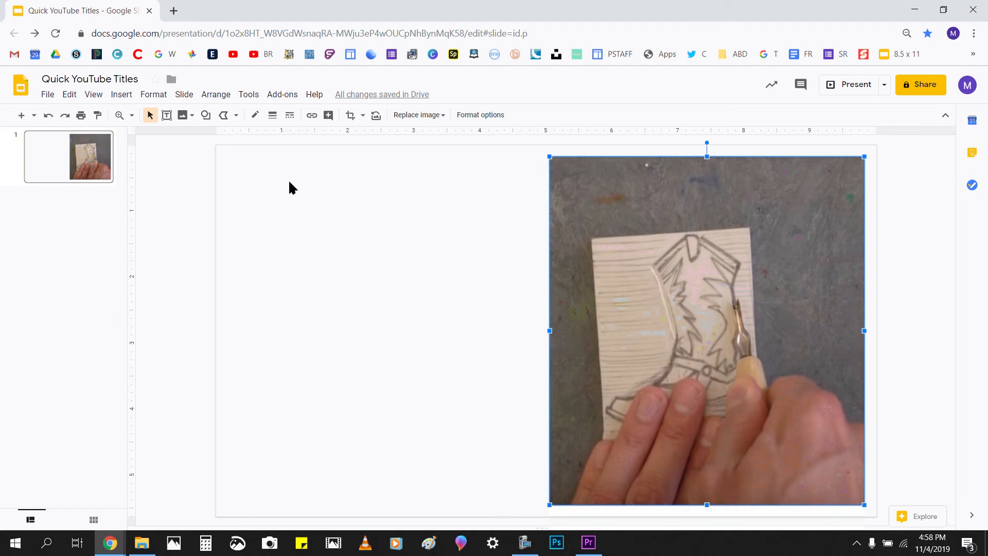
Draw a right-pointing block arrow that overlaps the left edge of the carving photo
left_click(206, 116)
mouse_move(217, 157)
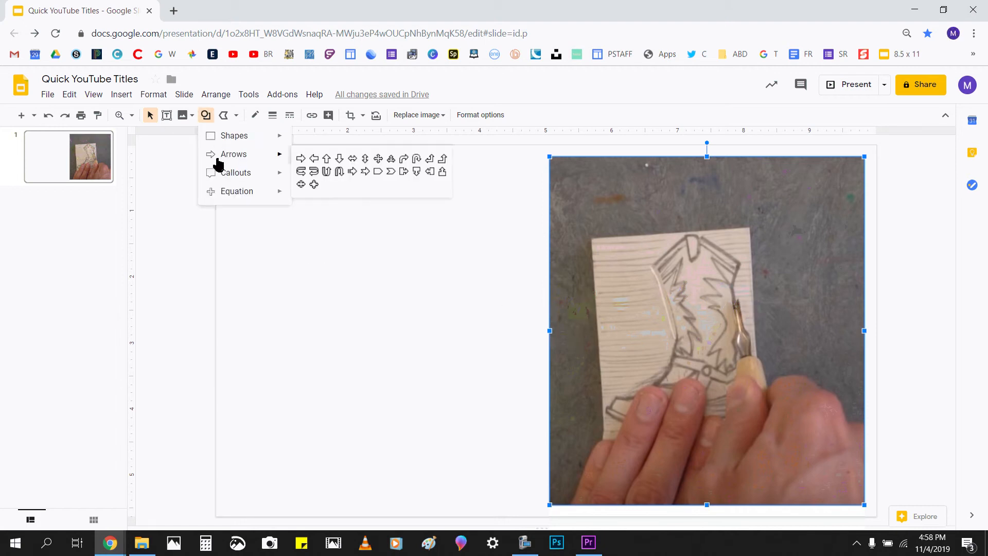
left_click(300, 159)
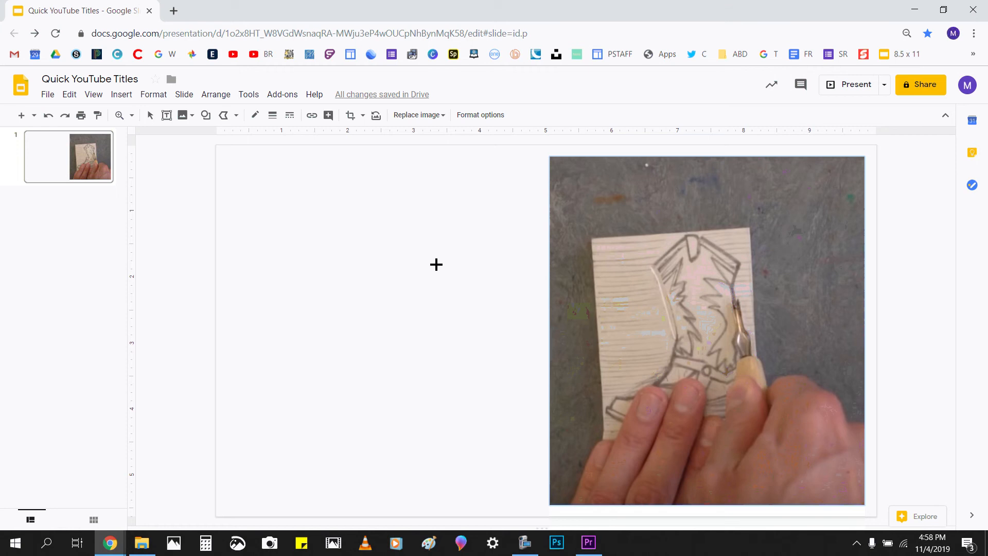
left_click_drag(425, 256, 612, 366)
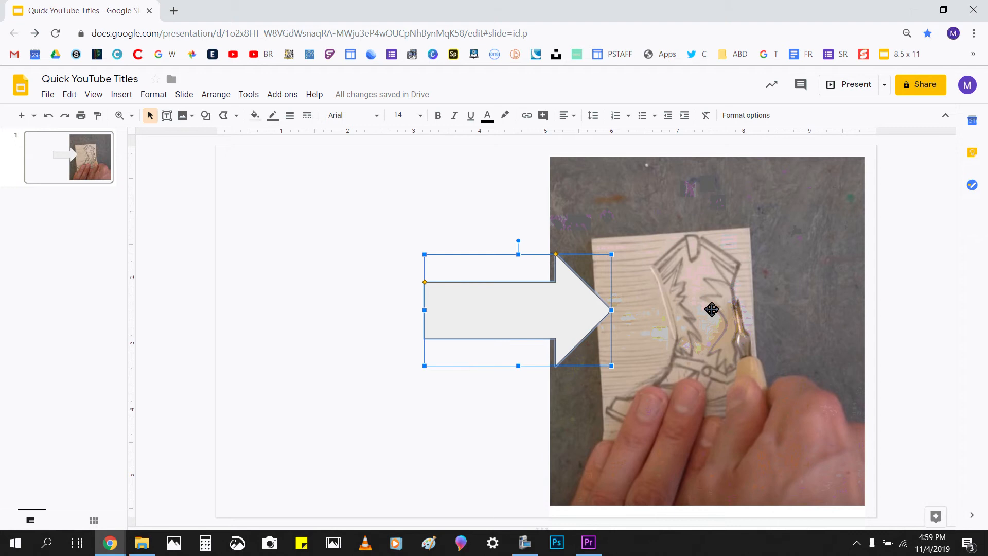
Rotate the arrow to point upward with a slight left tilt and fit it at a smaller size just above the carving tool's tip
left_click_drag(519, 243, 450, 329)
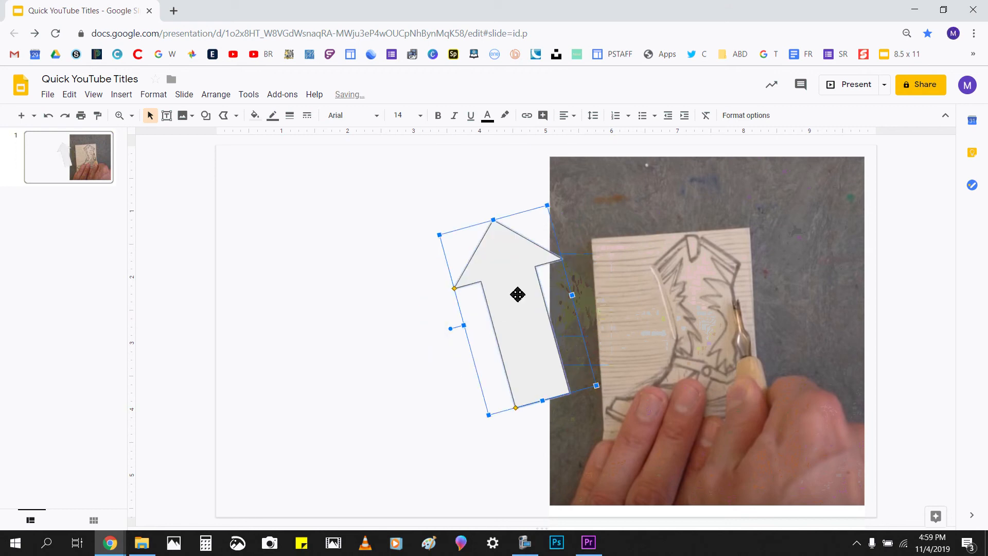
left_click_drag(516, 291, 736, 257)
left_click_drag(763, 169, 739, 292)
left_click_drag(732, 337, 729, 265)
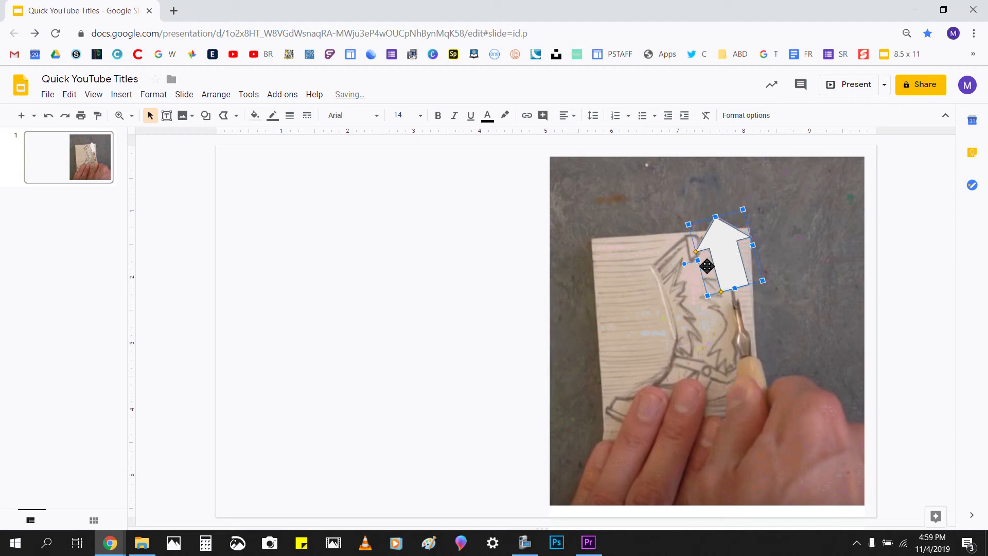
Fill the arrow on the carving photo with solid bright green and deselect it
left_click(255, 117)
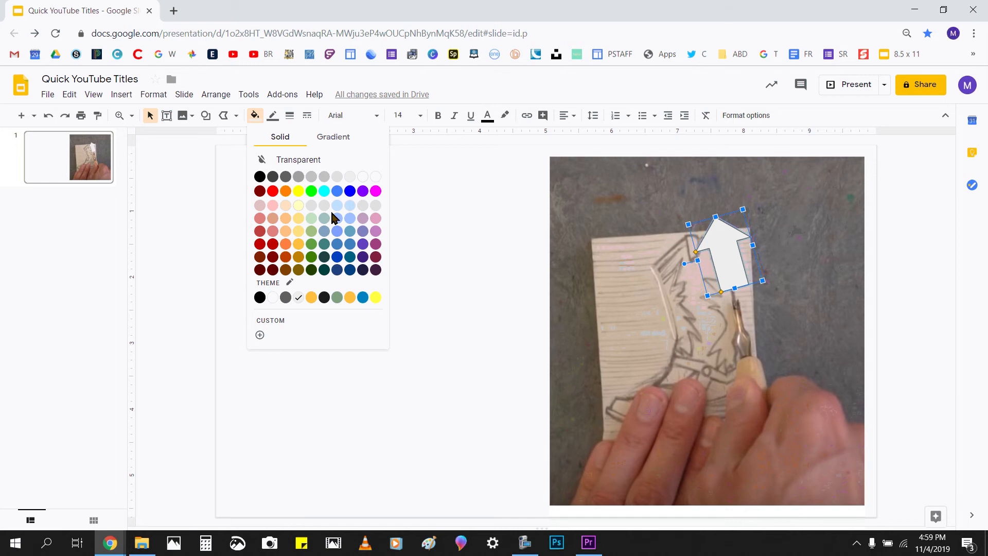
left_click(311, 192)
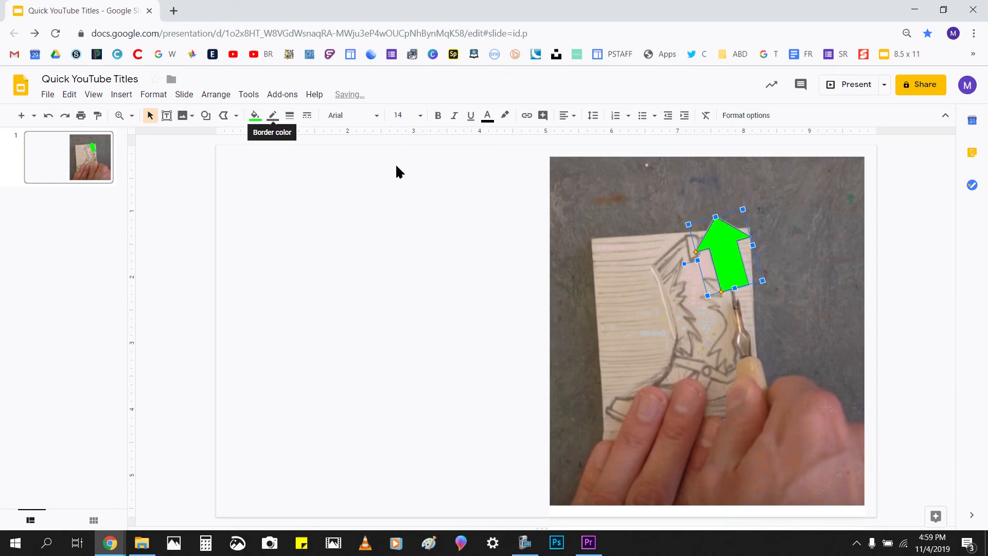
left_click(164, 262)
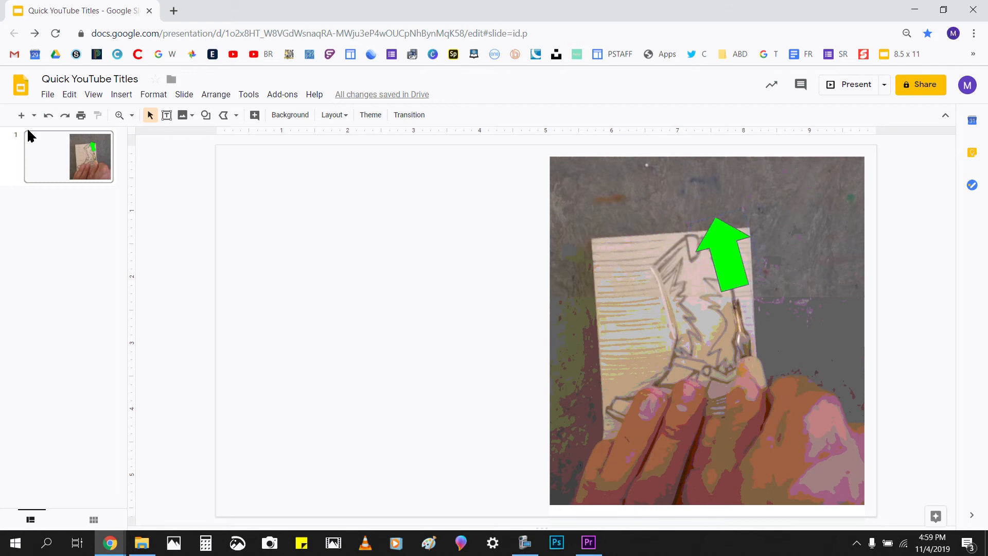
Add a large text box over the blank left half of the slide and enter the sample text "lkho;ihiphp"
left_click(166, 115)
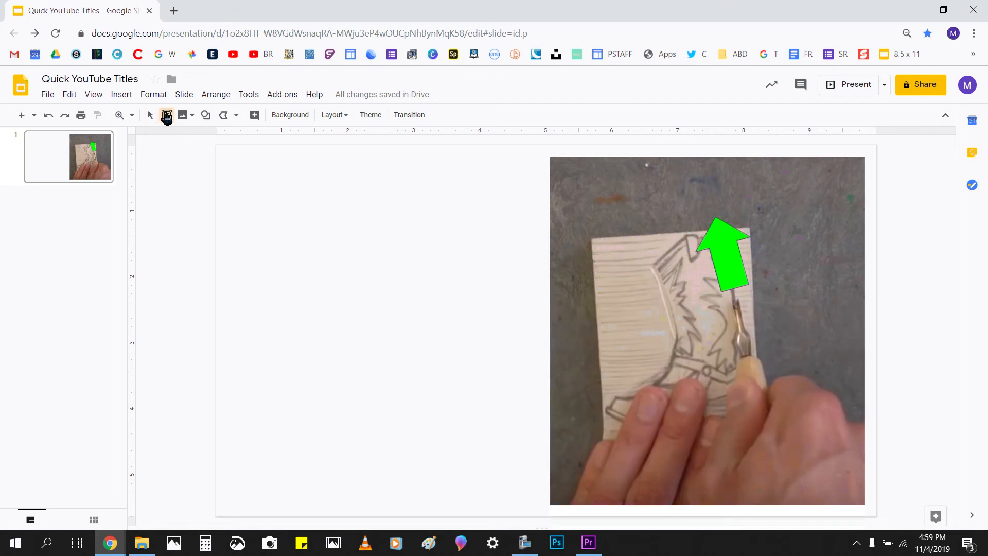
left_click_drag(231, 174, 535, 505)
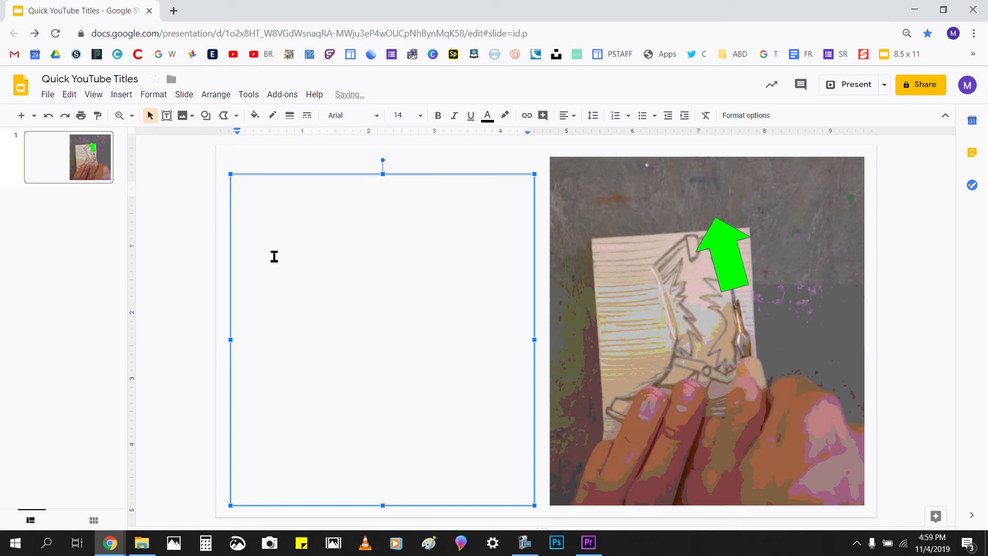
type("lkho;ihiphpi")
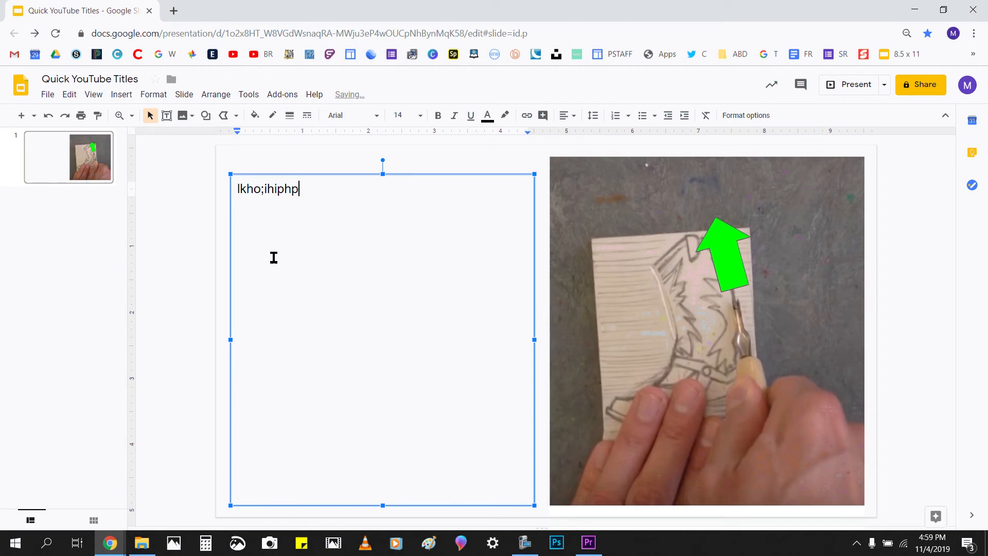
Erase the sample text and remove the text box from the slide
key("BackSpace")
key("BackSpace")
key("BackSpace")
key("BackSpace")
key("BackSpace")
key("BackSpace")
key("BackSpace")
left_click_drag(171, 168, 318, 254)
key("Delete")
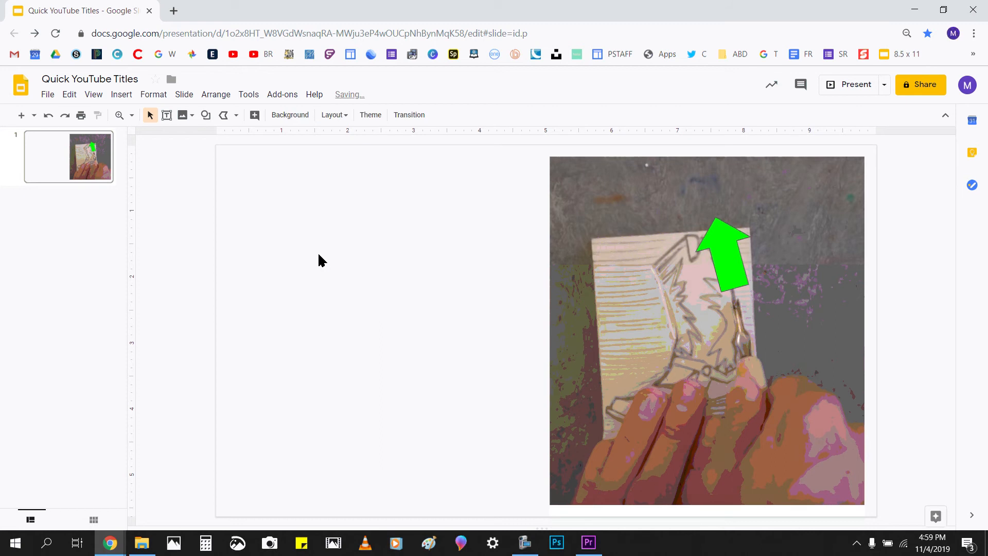
Insert word art reading "Cut" on the slide
left_click(119, 96)
left_click(145, 246)
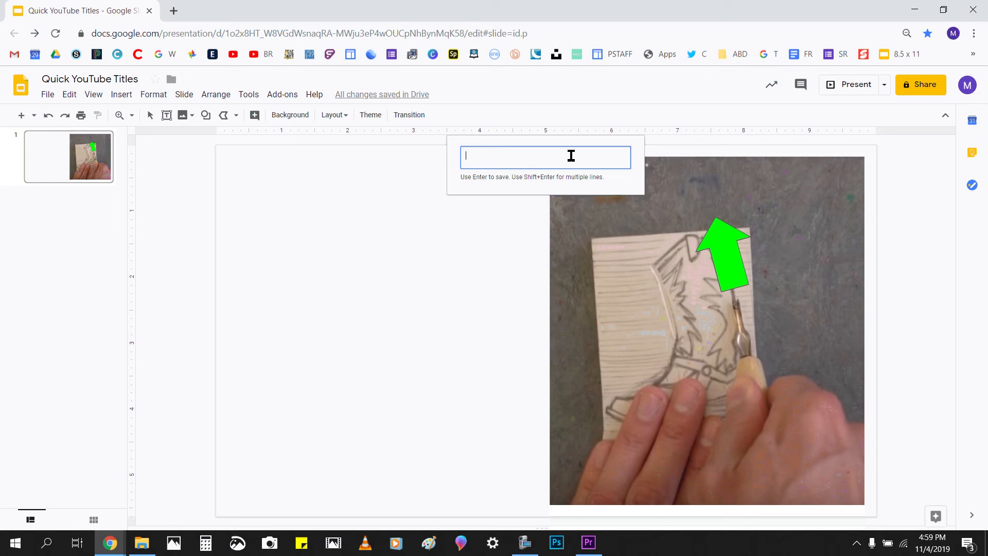
type("qu")
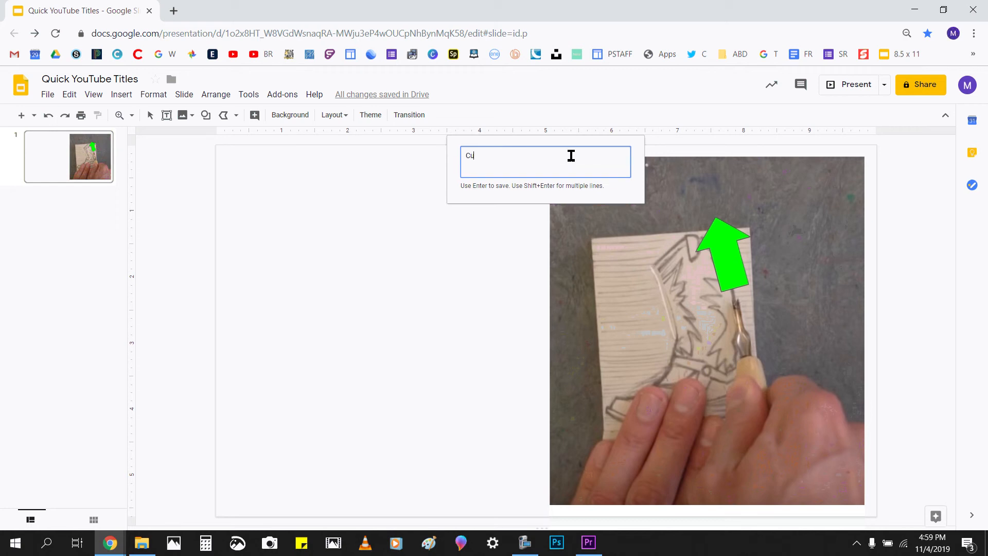
type("t")
key("Return")
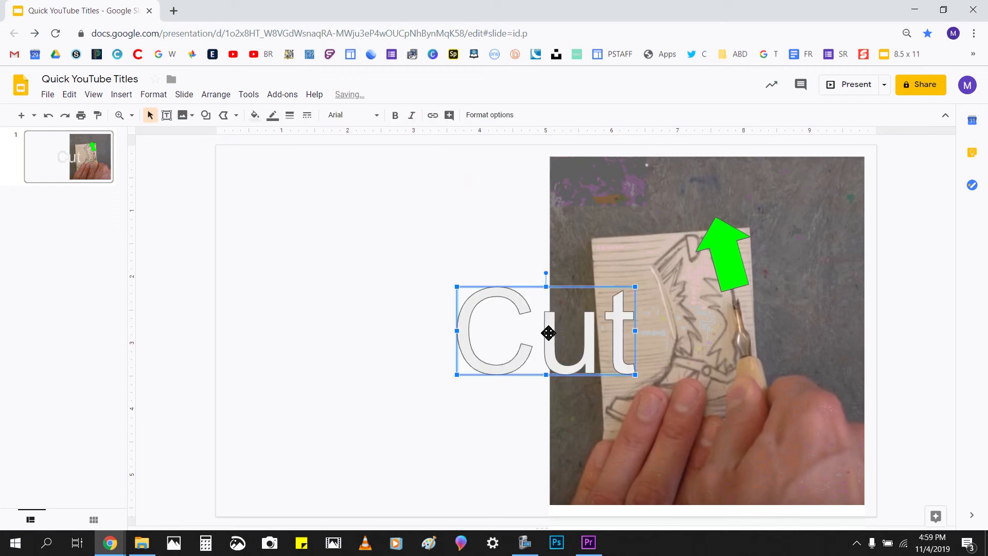
Move the "Cut" word art to the upper part of the blank left half, stretch it taller, and undo the change
left_click_drag(548, 333, 390, 252)
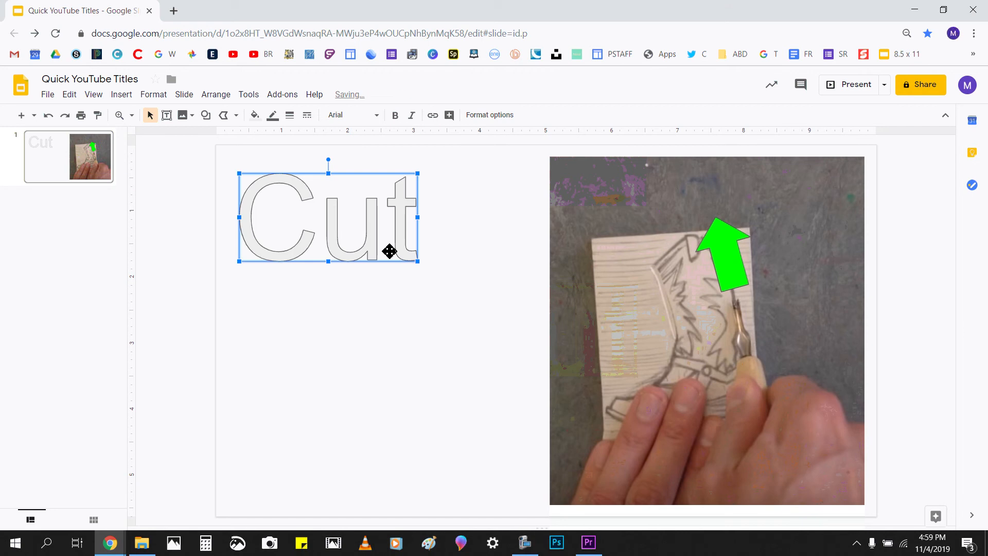
left_click_drag(419, 263, 438, 377)
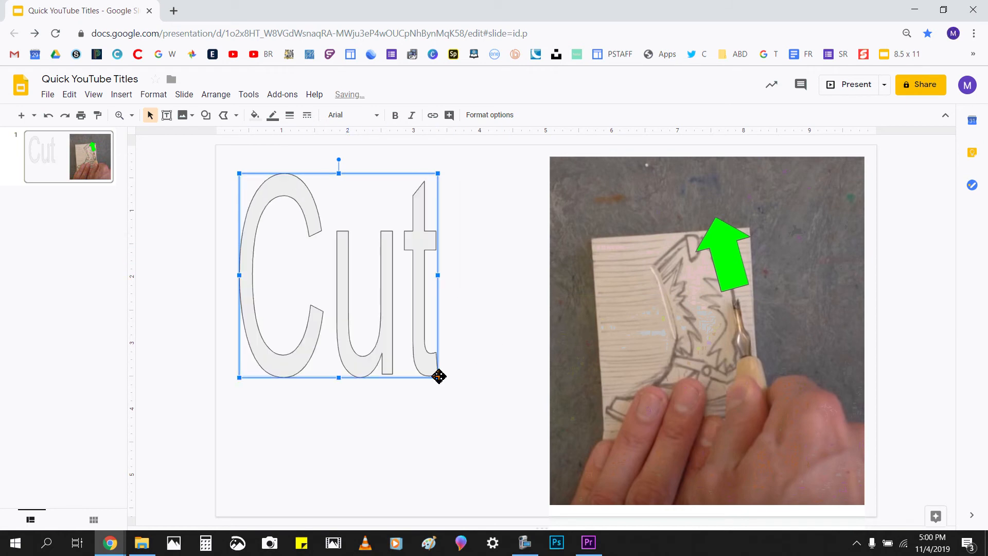
key("ctrl+z")
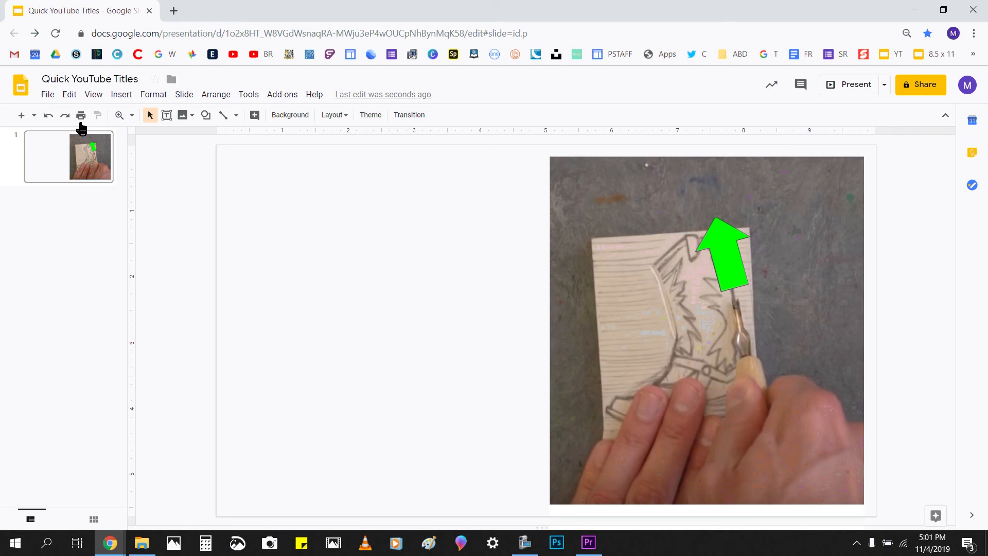
Check the slide size in the page setup and close it without changing anything
left_click(49, 97)
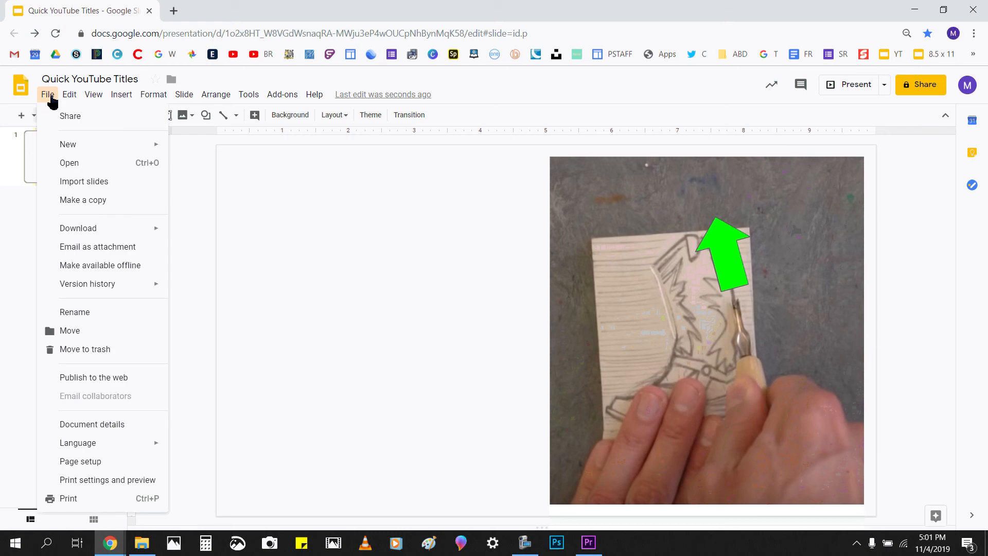
left_click(82, 462)
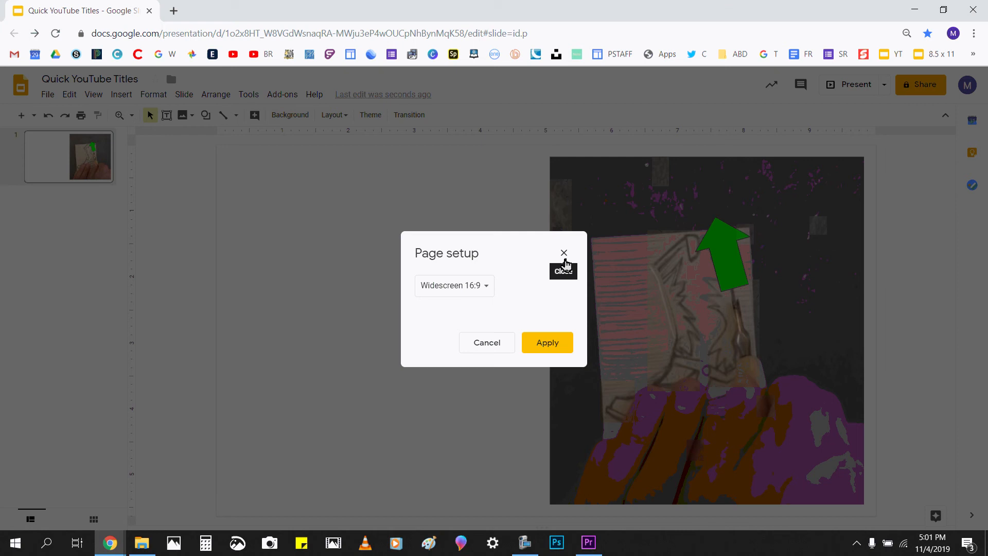
left_click(565, 253)
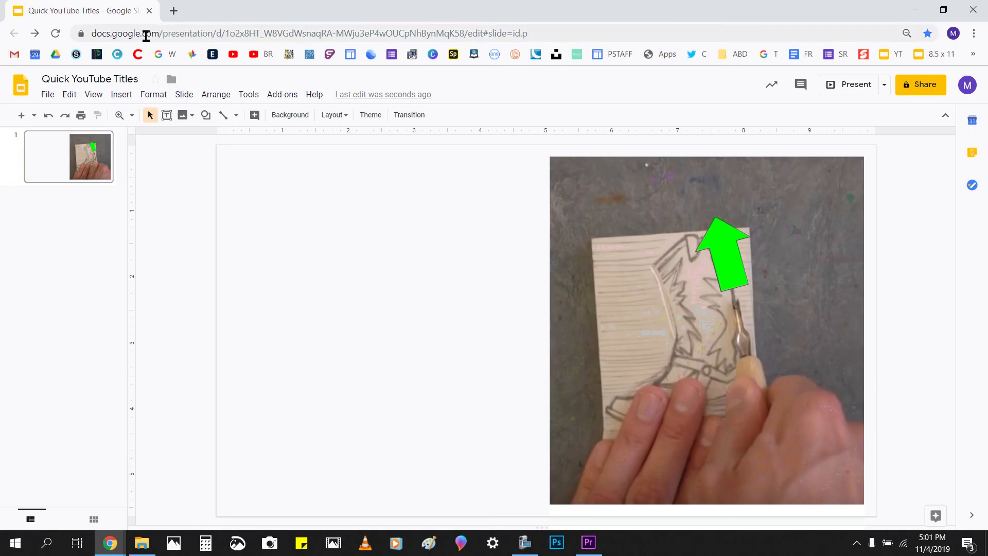
Open the presentation's address in a second browser tab and load the bookmarked 8.5 x 11 template there
left_click(164, 37)
mouse_move(271, 36)
left_mouse_down()
mouse_move(434, 63)
mouse_move(851, 32)
mouse_move(917, 61)
mouse_move(390, 62)
mouse_move(344, 13)
left_mouse_up()
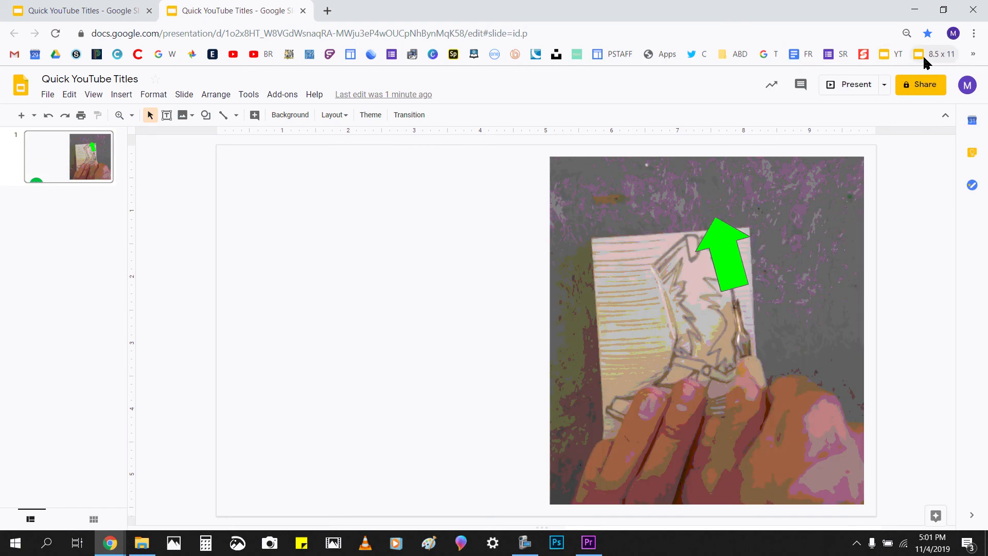
left_click(925, 57)
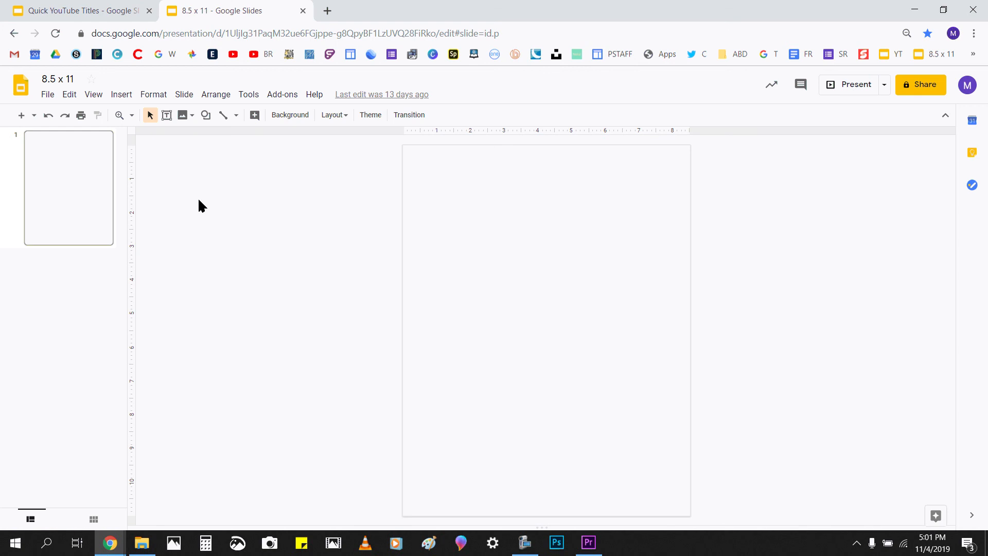
Make a copy of the 8.5 x 11 template, and close both the template and the copy to return to the titles presentation
left_click(47, 98)
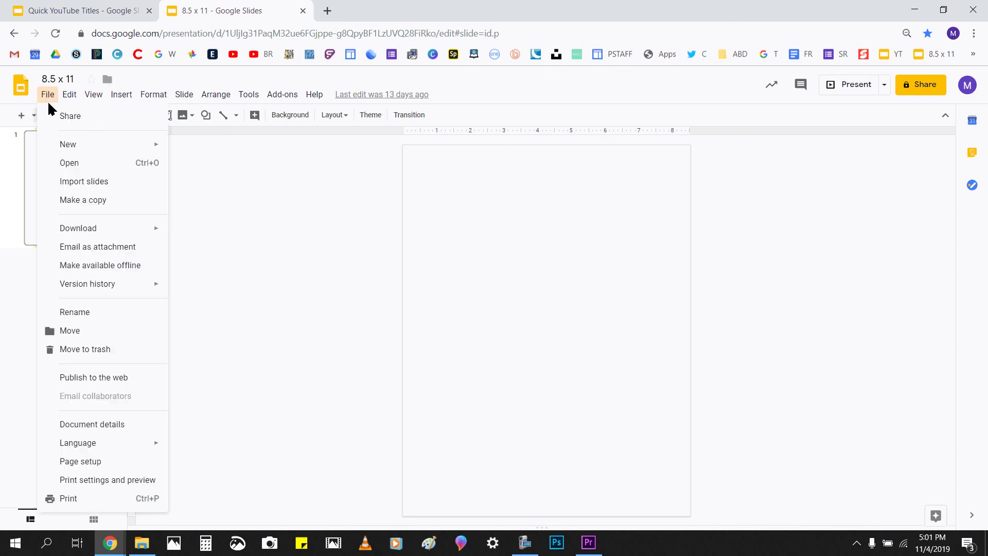
left_click(64, 201)
left_click(566, 389)
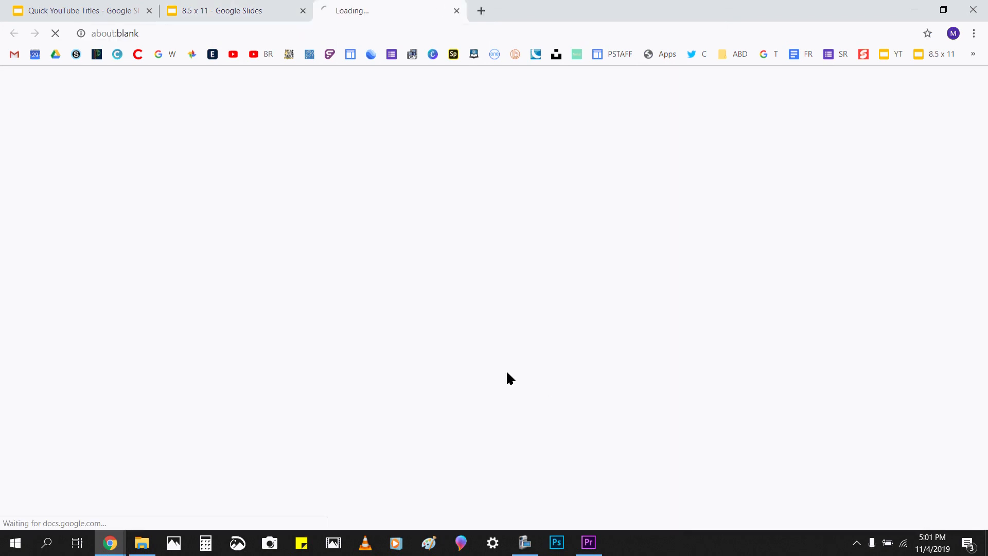
left_click(302, 10)
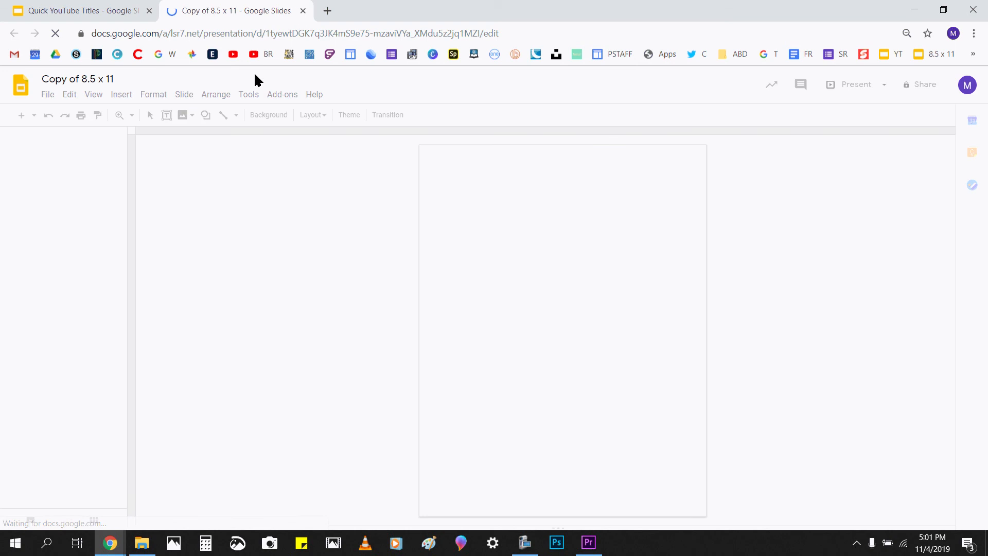
left_click(303, 11)
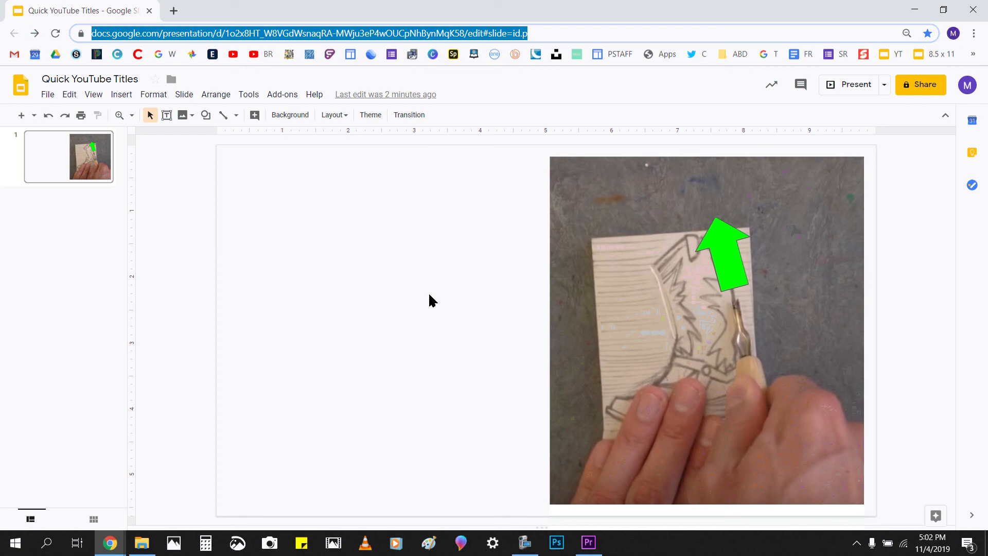
Select the carving photo and try out the brightness and contrast adjustments in its format options
left_click(617, 304)
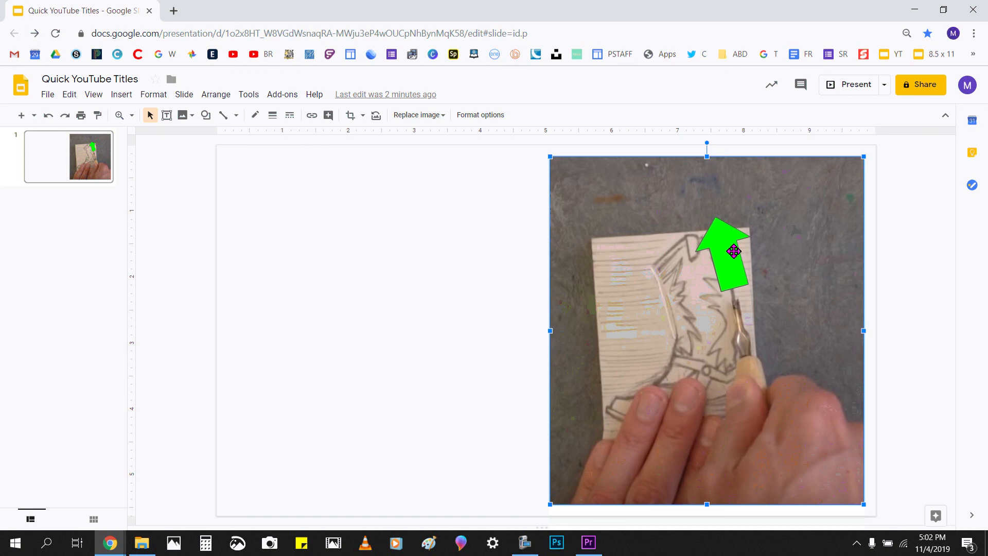
left_click(469, 114)
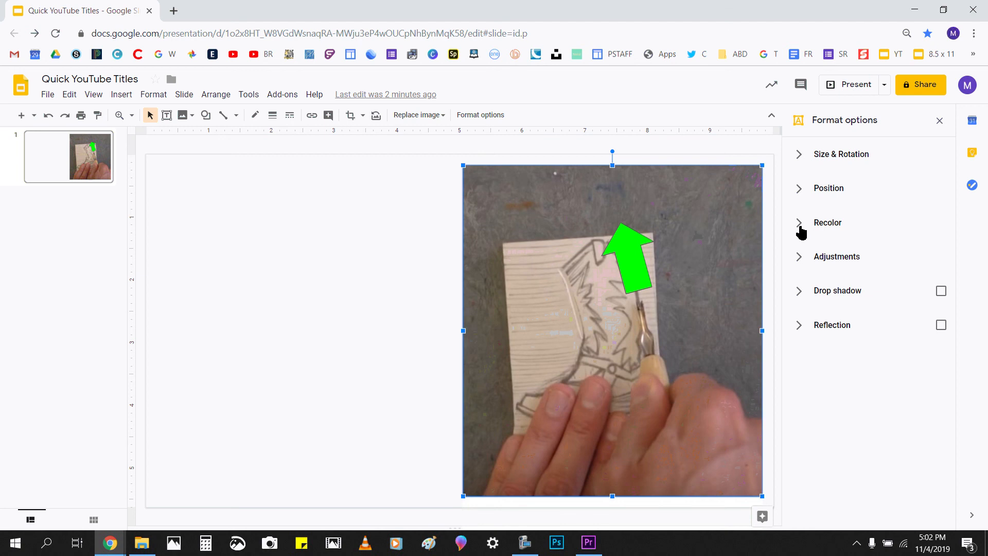
left_click(809, 258)
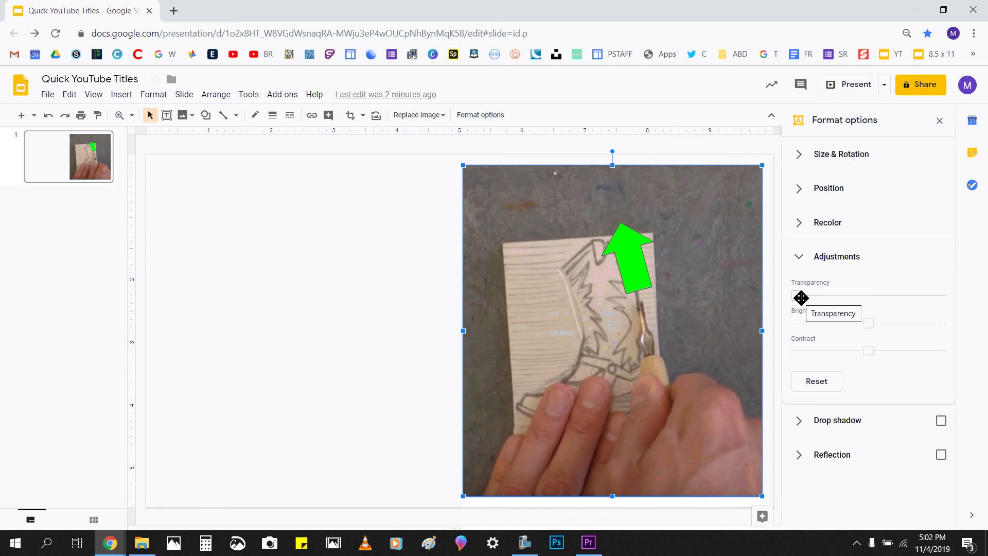
left_click_drag(869, 324, 891, 351)
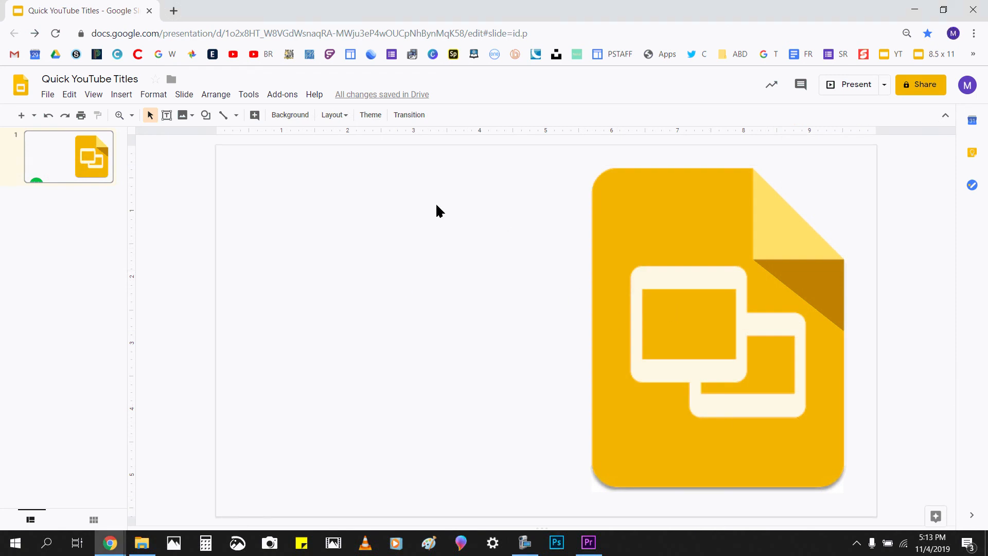
Open the download format choices for the slide with the yellow Slides logo
left_click(149, 117)
left_click(48, 97)
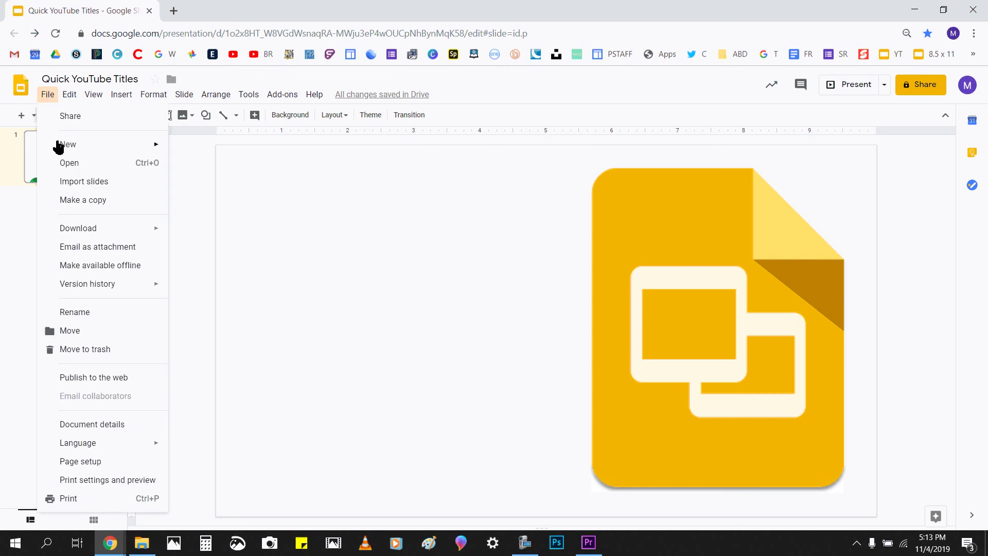
mouse_move(82, 233)
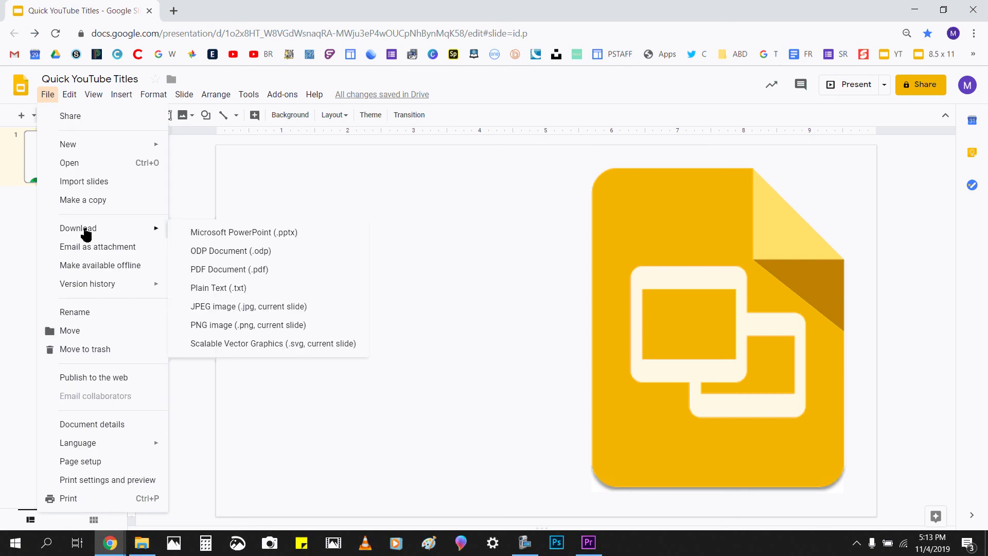